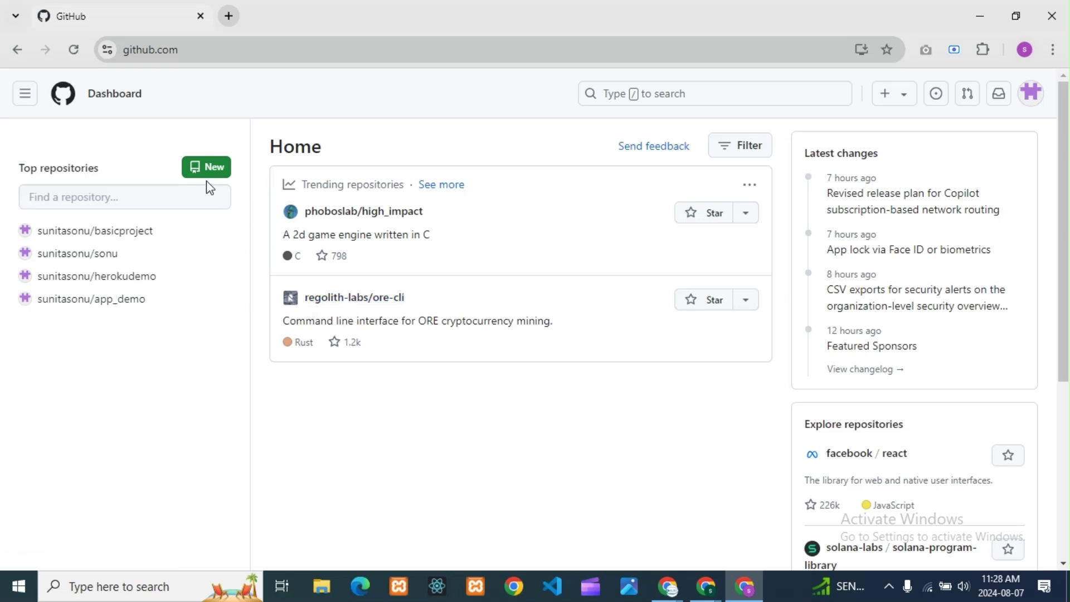
Create a new public repository named webapp, initialized with a README file.
left_click(885, 100)
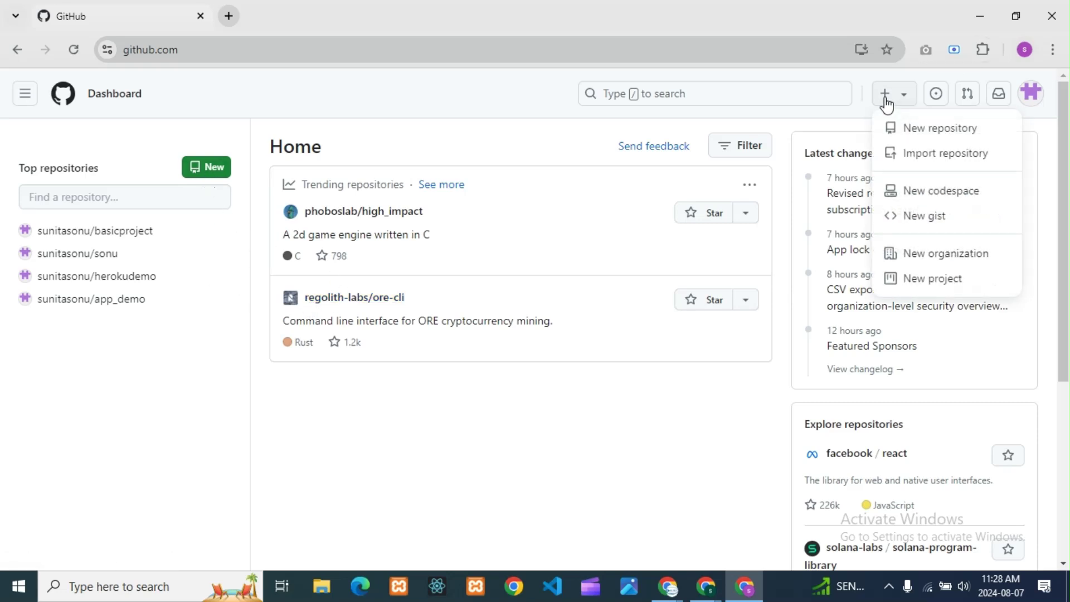
left_click(920, 130)
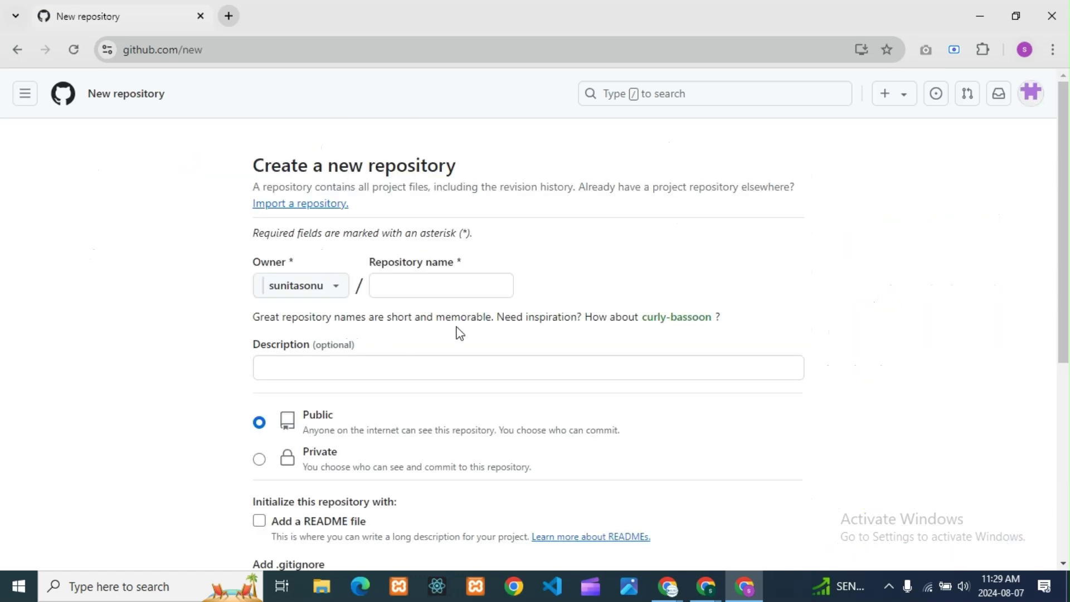
left_click(448, 280)
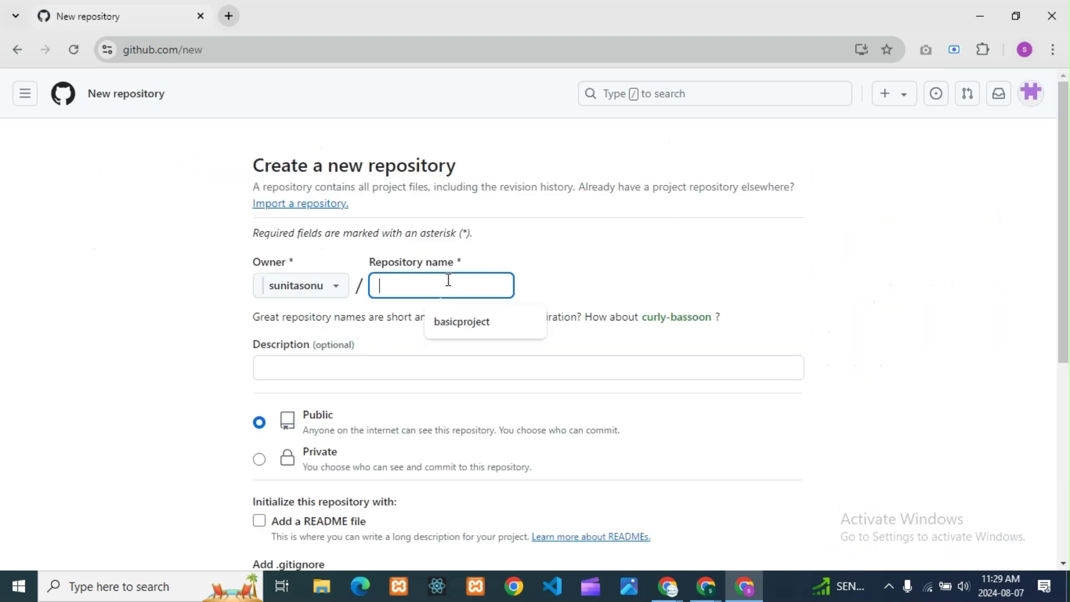
type("webapp")
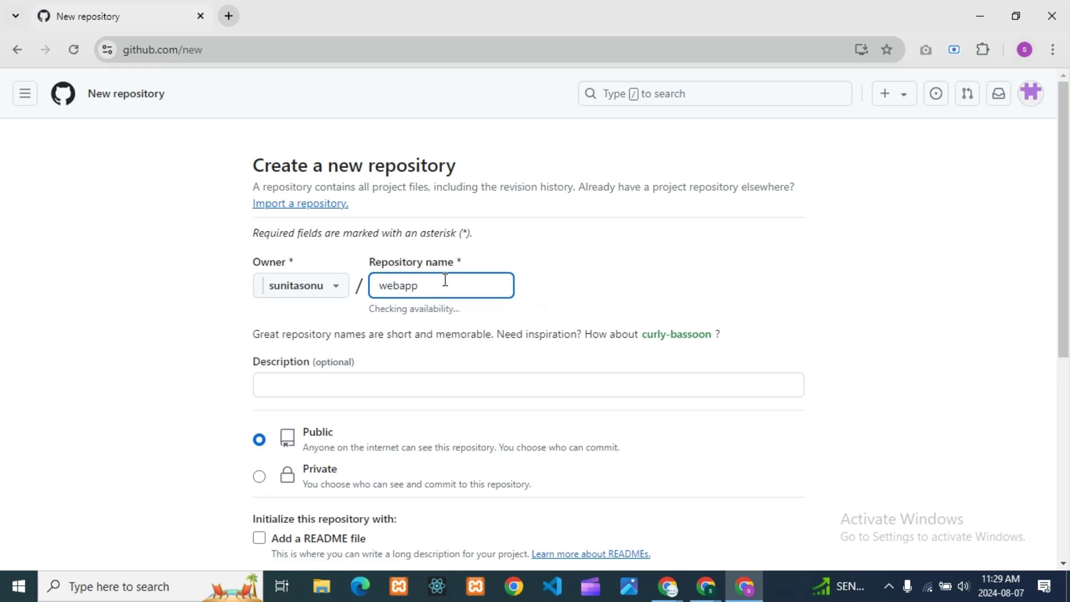
left_click(615, 296)
scroll(490, 326, "down", 3)
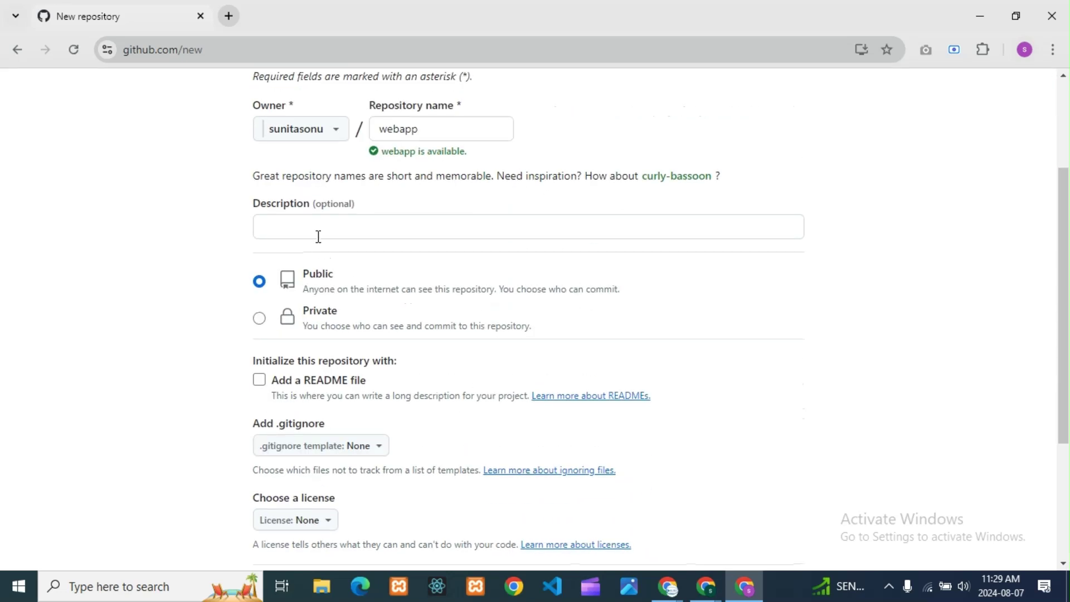
scroll(390, 385, "down", 3)
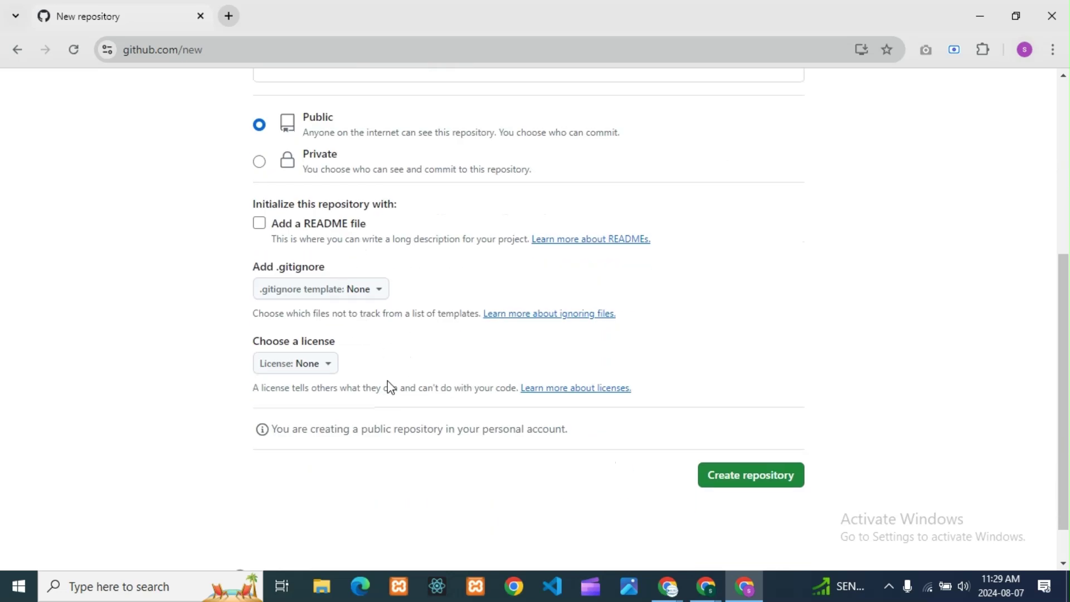
left_click(259, 224)
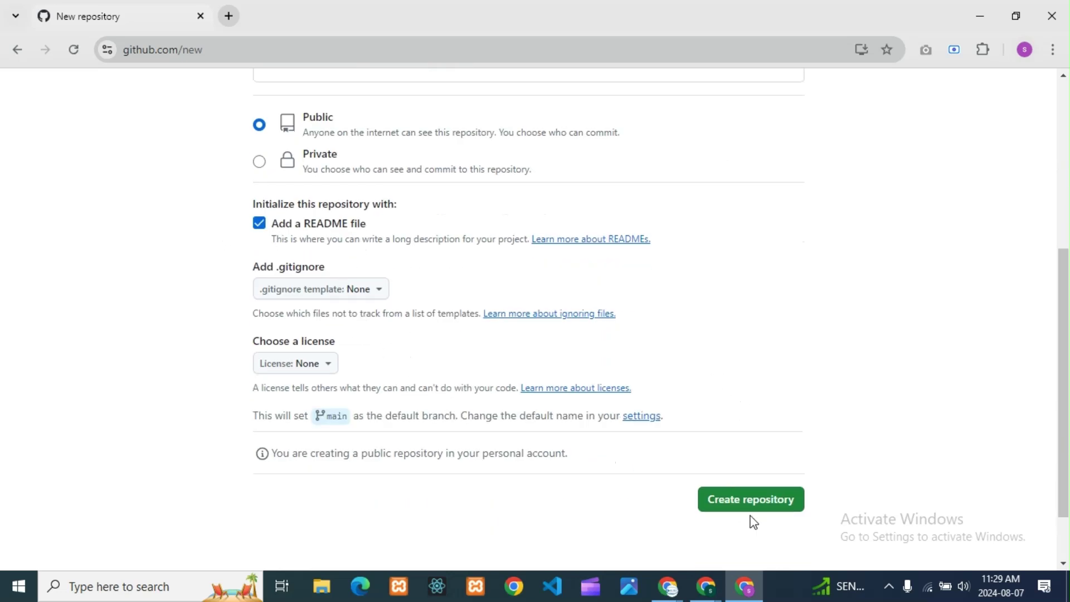
left_click(755, 497)
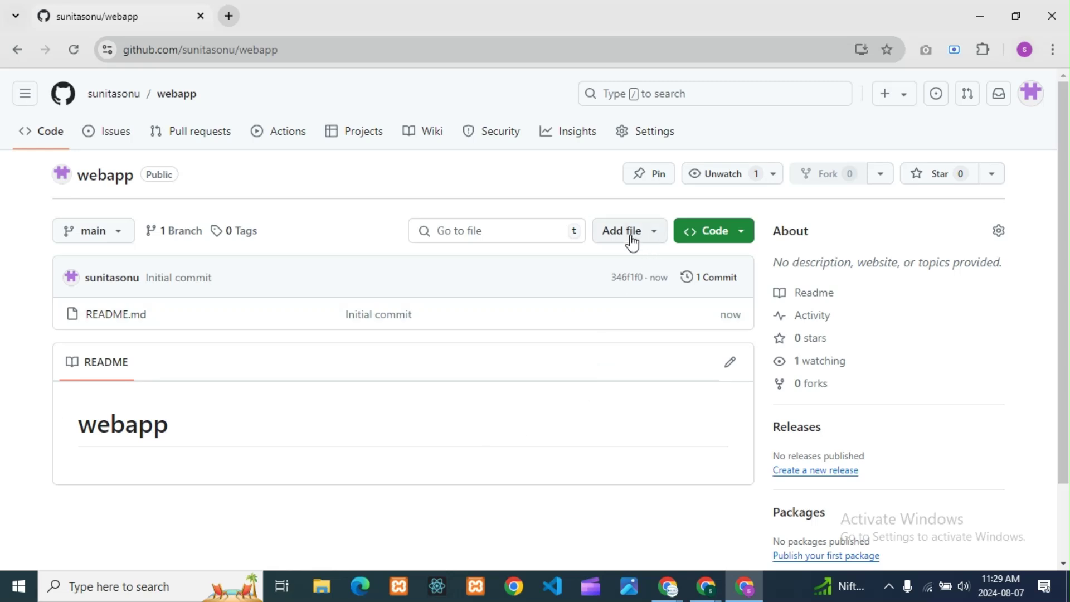
Start a file upload to the webapp repository and browse to the img folder inside htdocs\htmlcode.
left_click(658, 241)
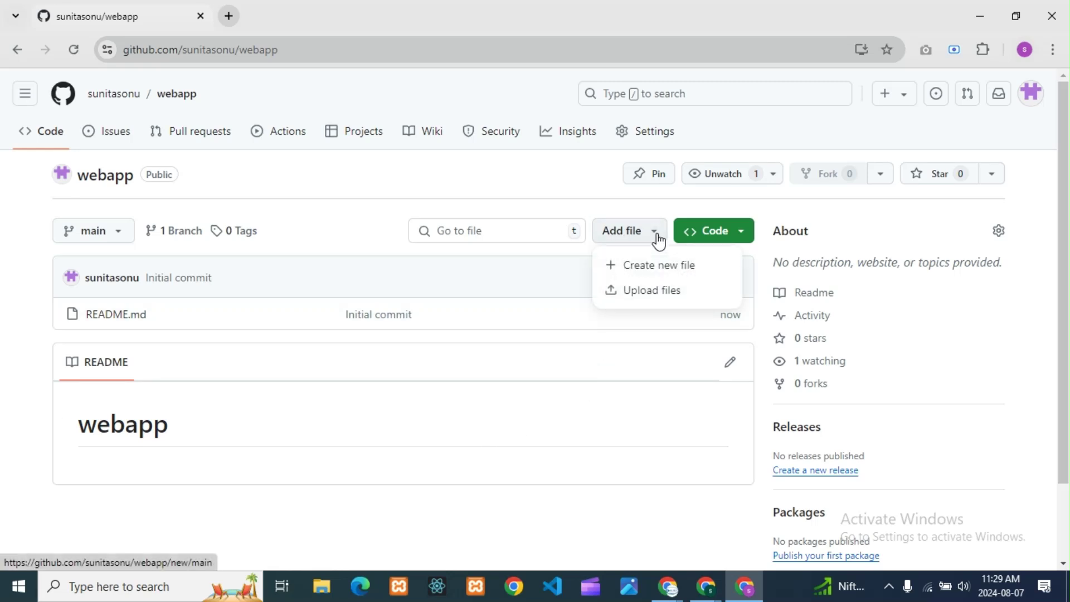
left_click(647, 300)
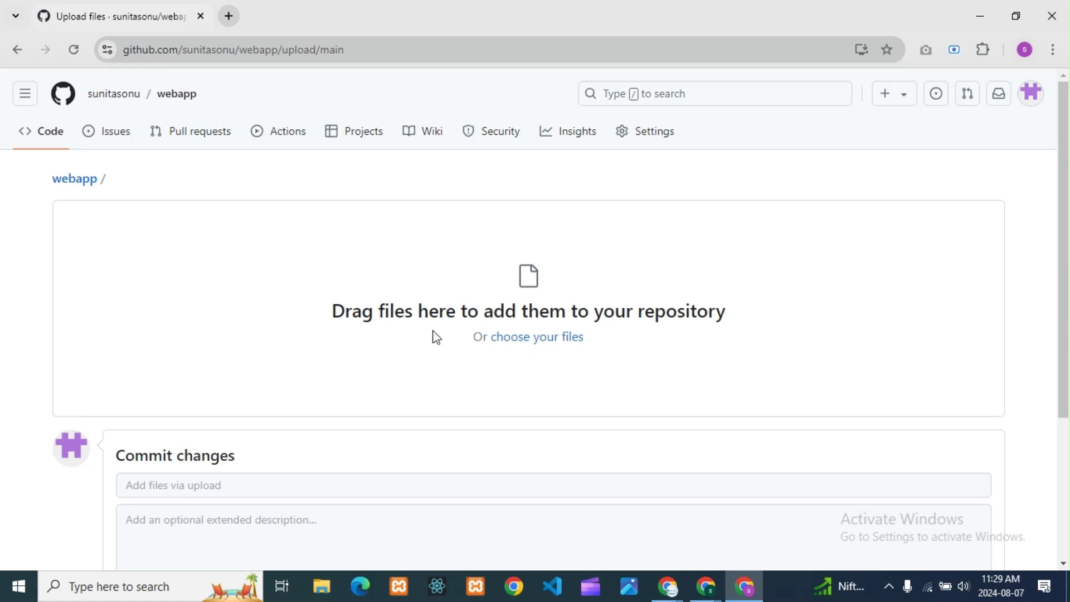
left_click(539, 345)
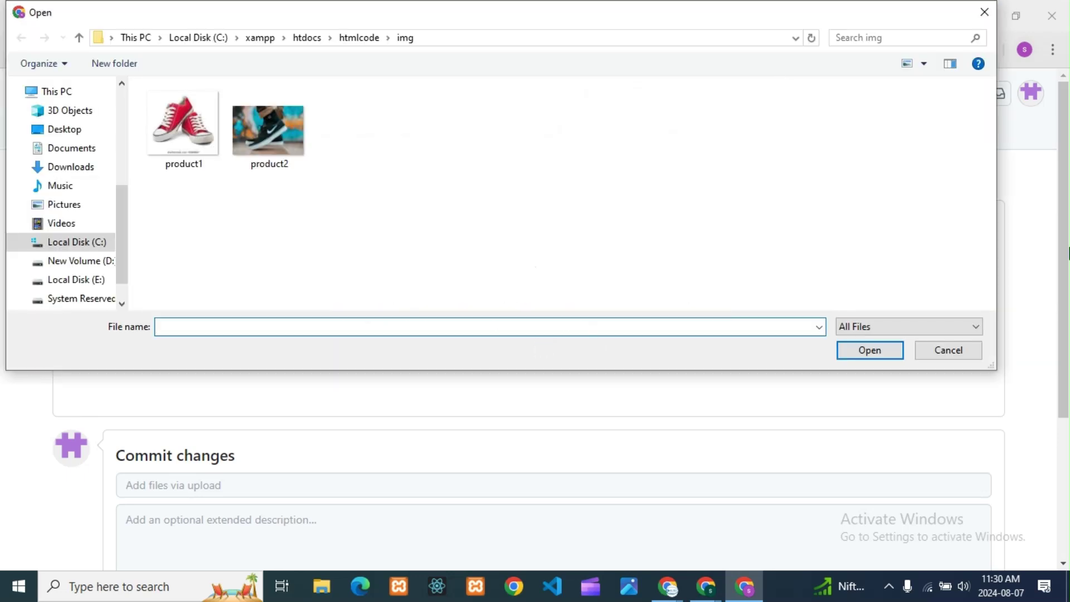
left_click(359, 38)
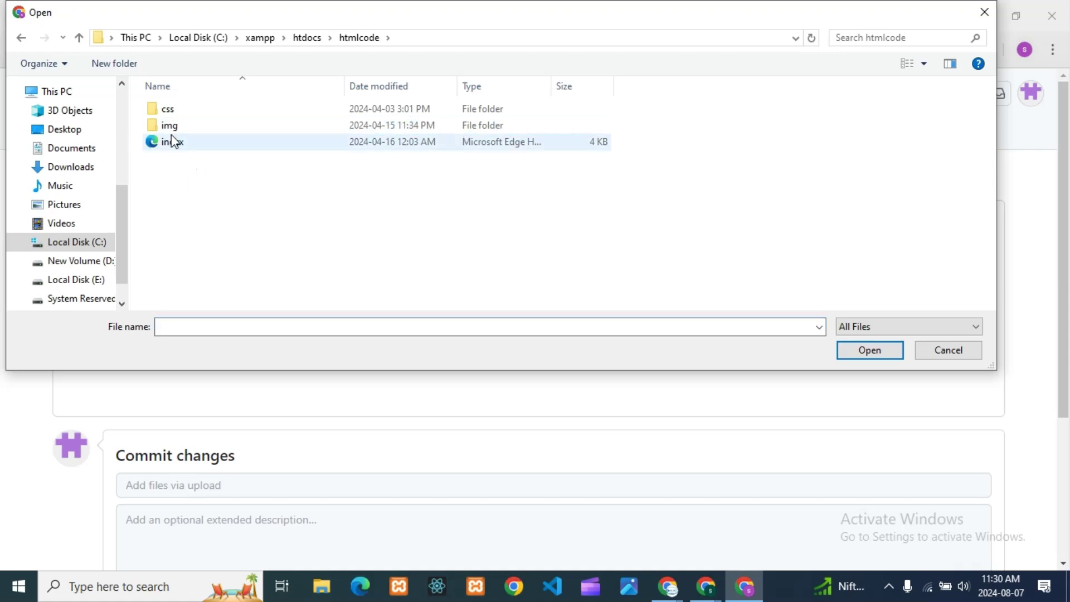
left_click(186, 132)
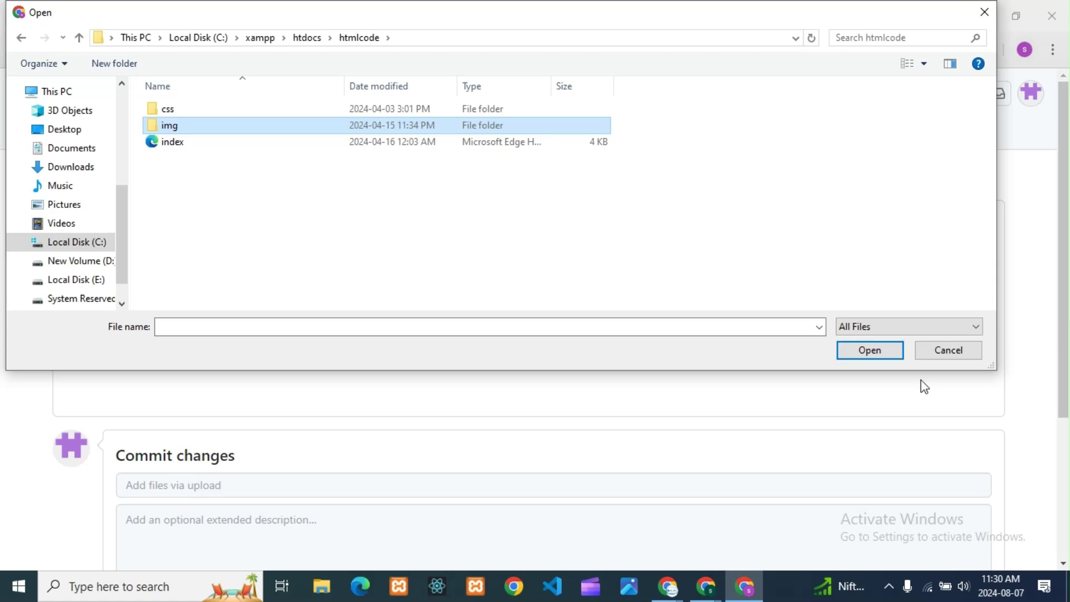
left_click(847, 352)
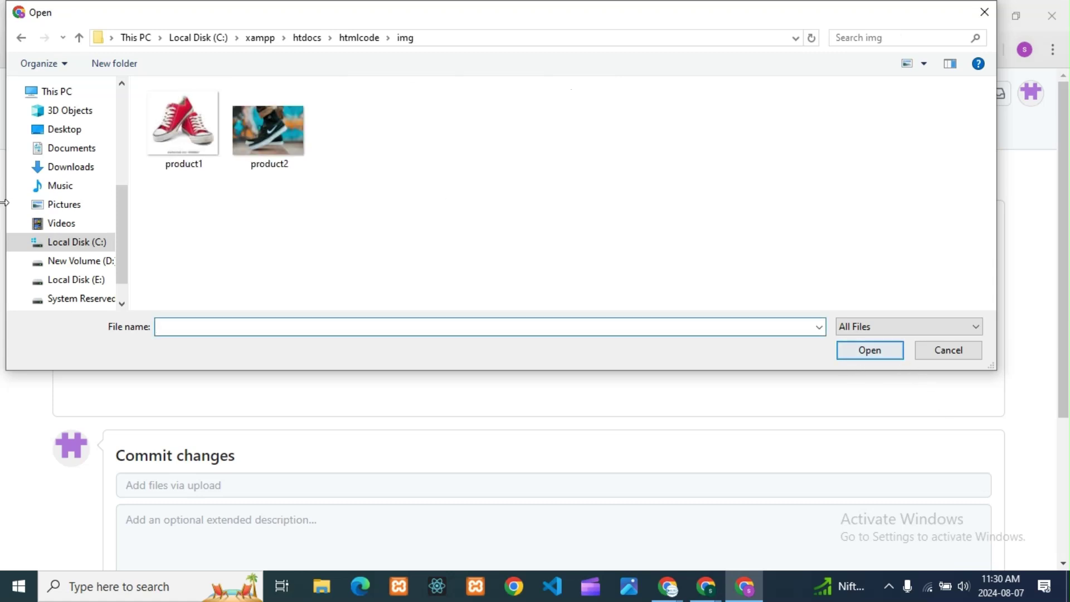
Upload the product1 and product2 images and commit them directly to the main branch.
left_click(187, 167)
left_click(266, 149)
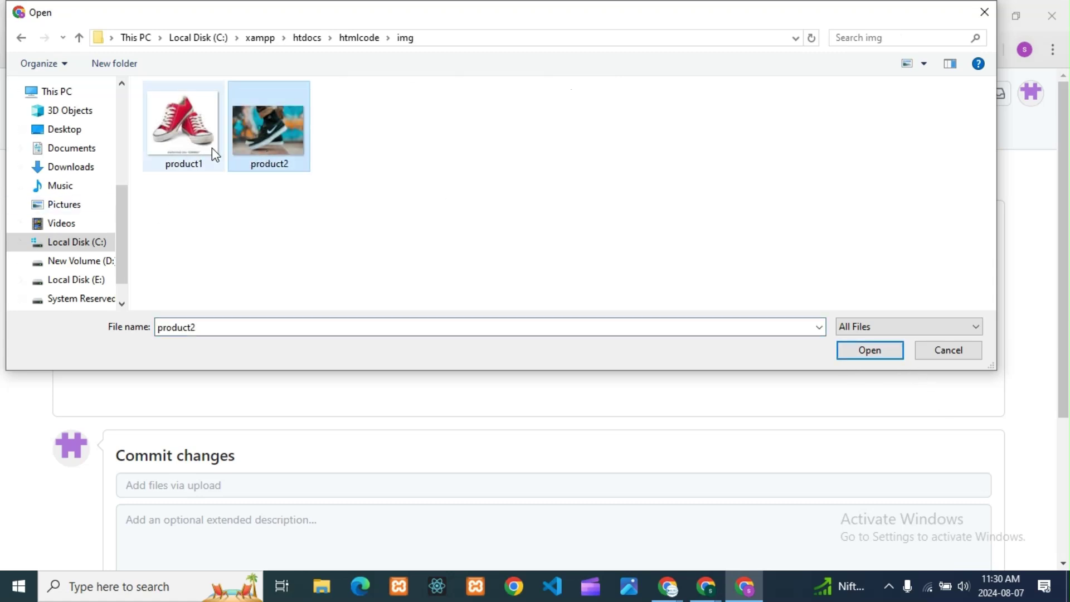
left_click(211, 149)
left_click(249, 161, "ctrl")
left_click(855, 352)
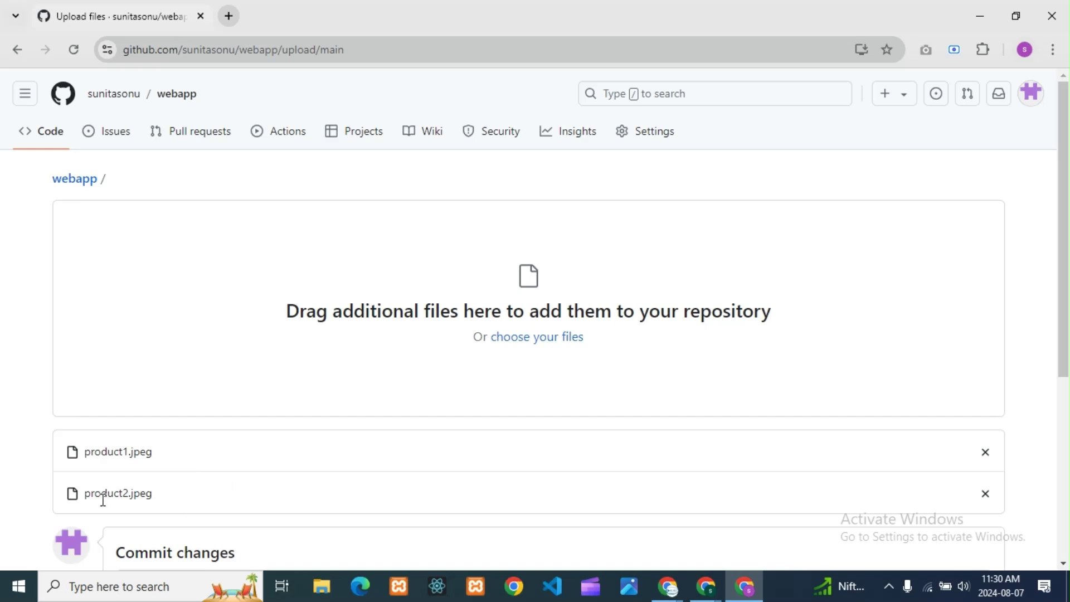
scroll(410, 504, "down", 4)
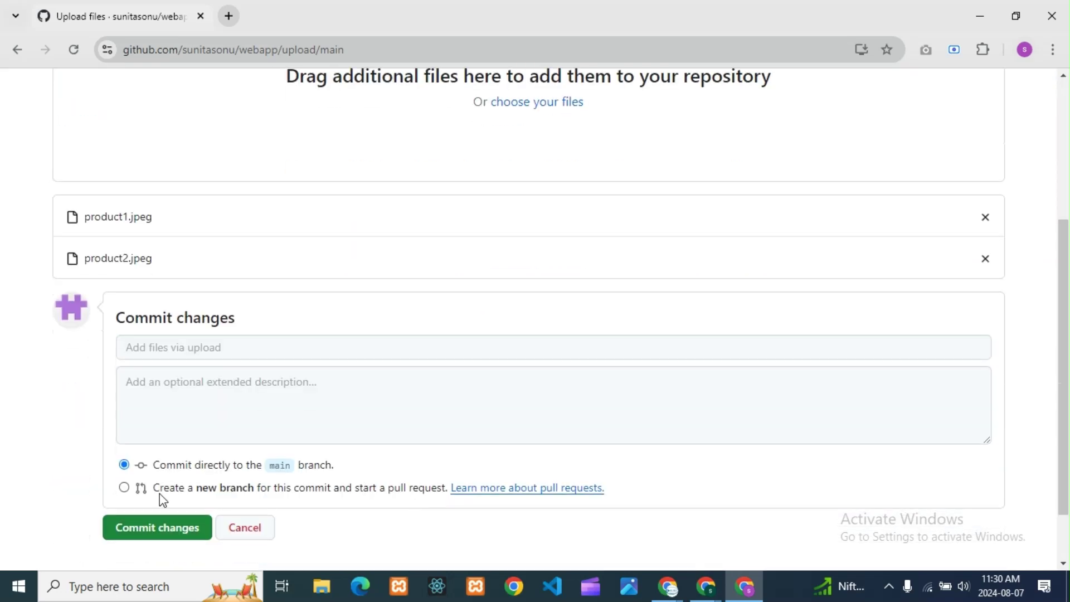
left_click(138, 536)
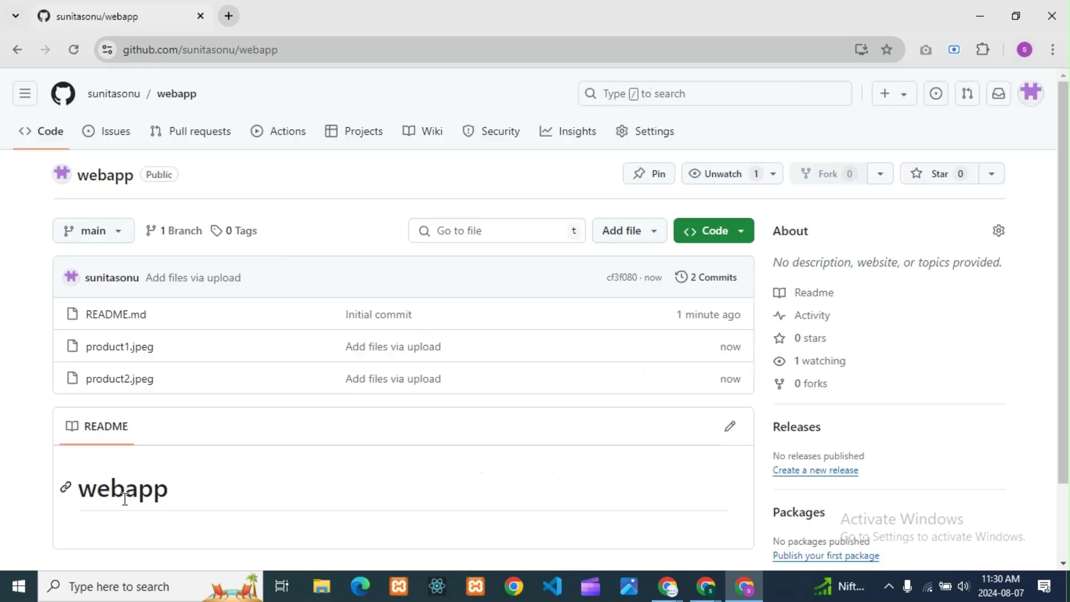
Delete product1.jpeg from the repository and commit the deletion directly to the main branch.
left_click(145, 352)
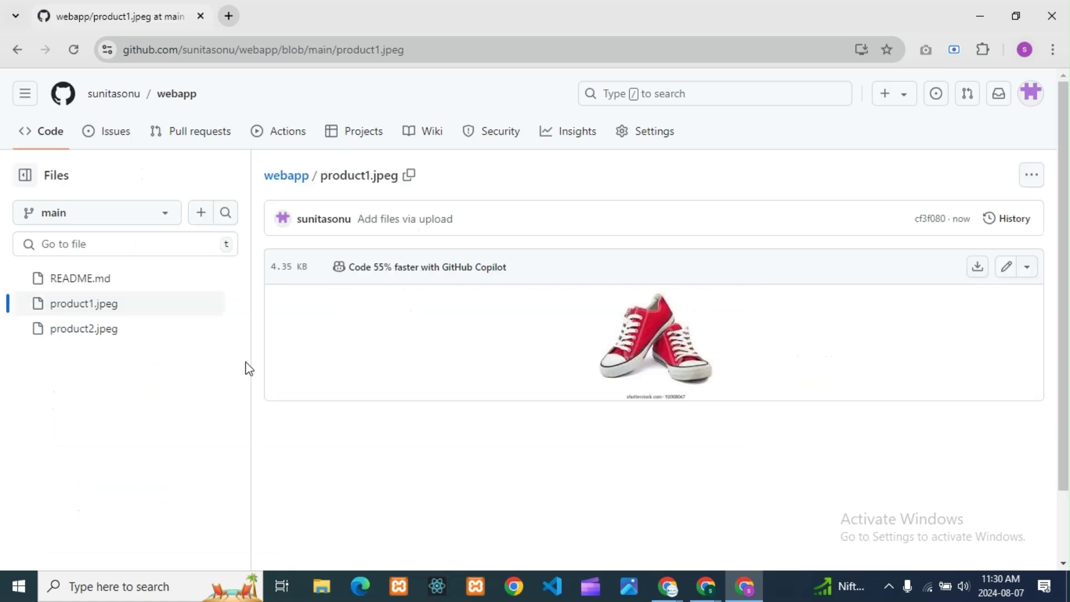
left_click(1037, 184)
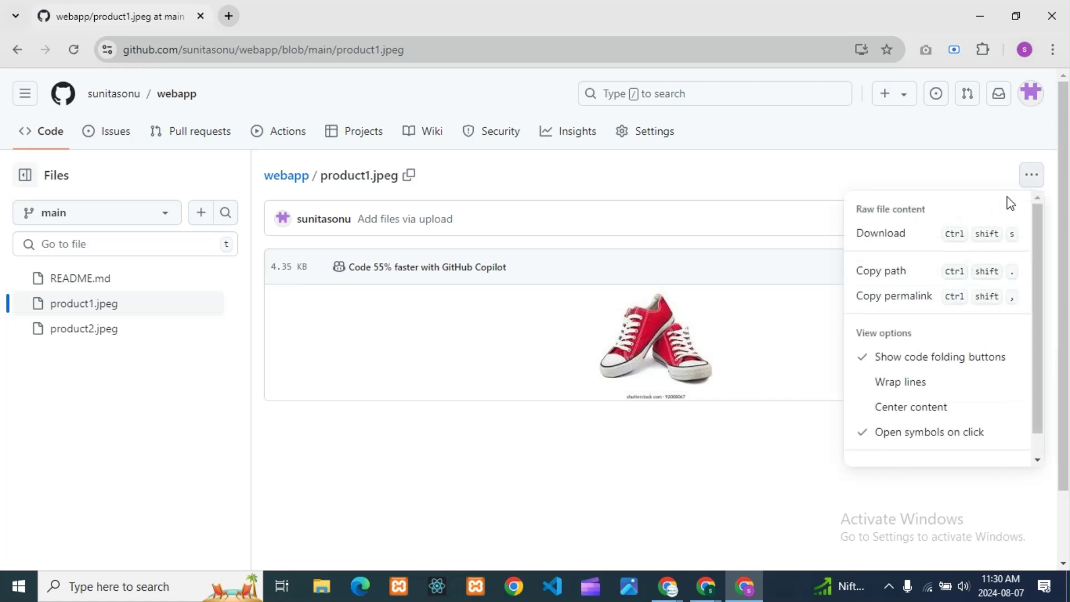
scroll(970, 301, "down", 1)
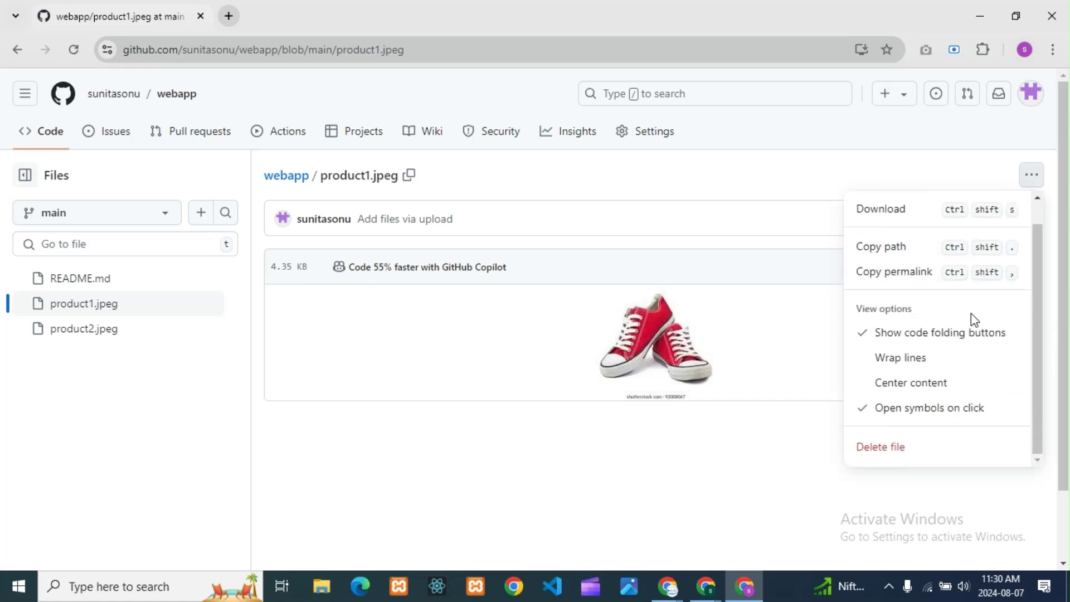
left_click(885, 451)
left_click(1012, 174)
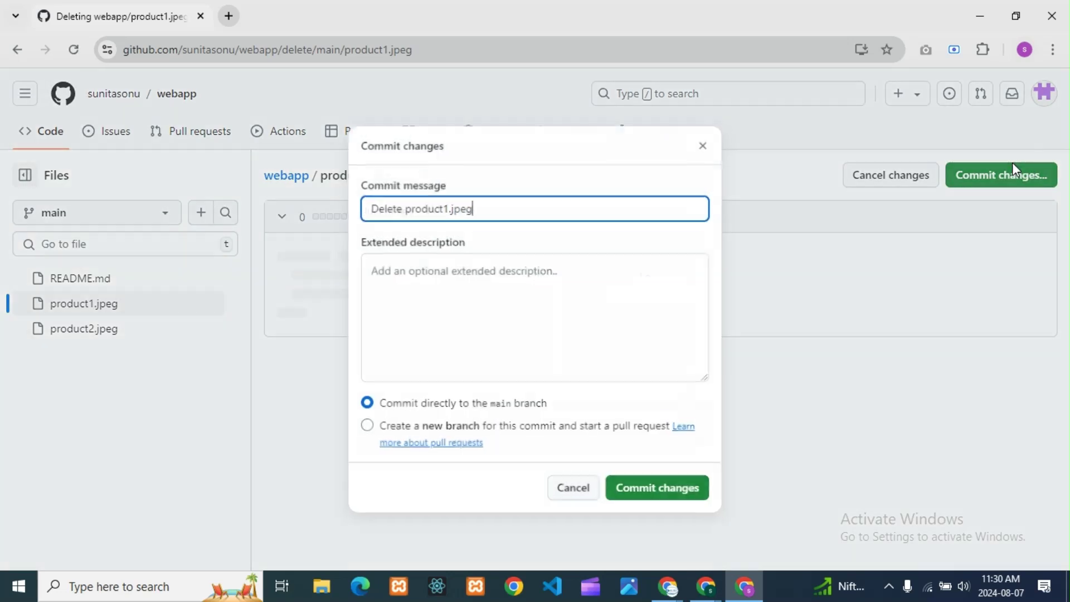
left_click(656, 489)
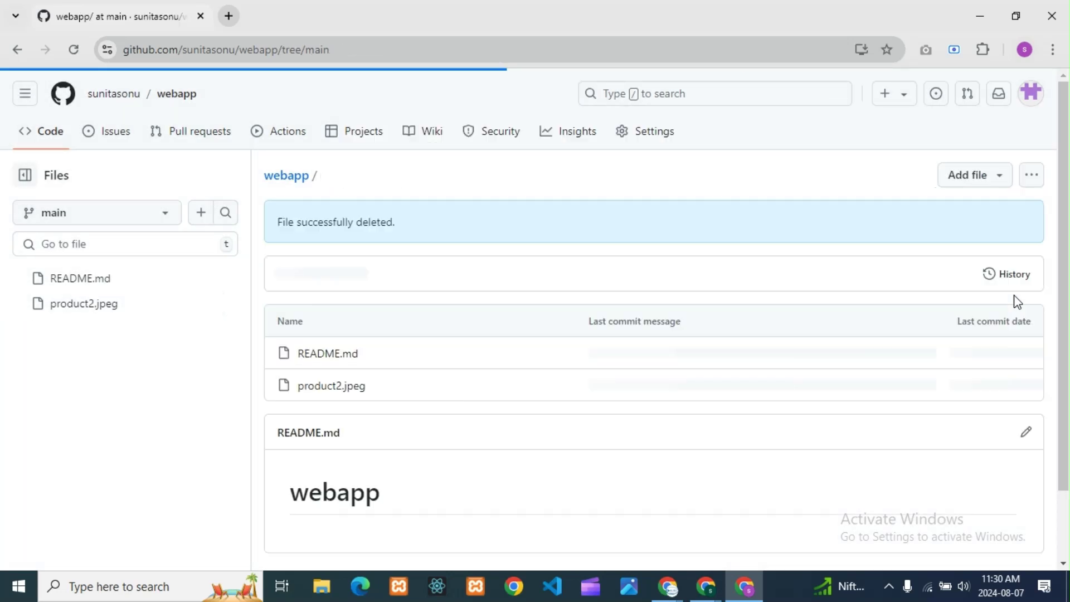
Delete product2.jpeg from the repository and commit the deletion directly to the main branch.
left_click(333, 392)
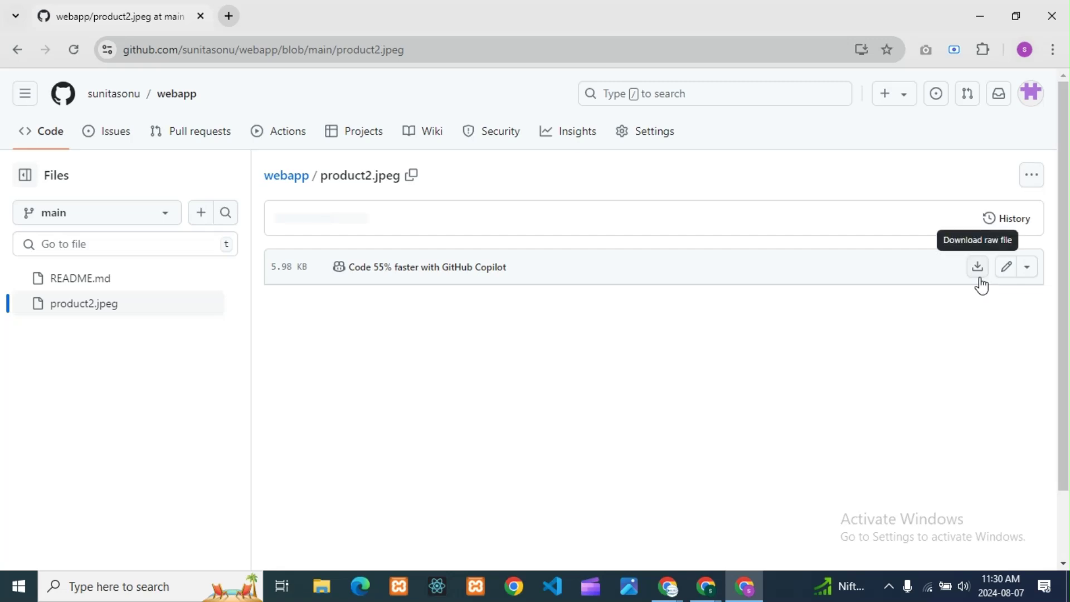
left_click(1031, 175)
scroll(860, 459, "down", 2)
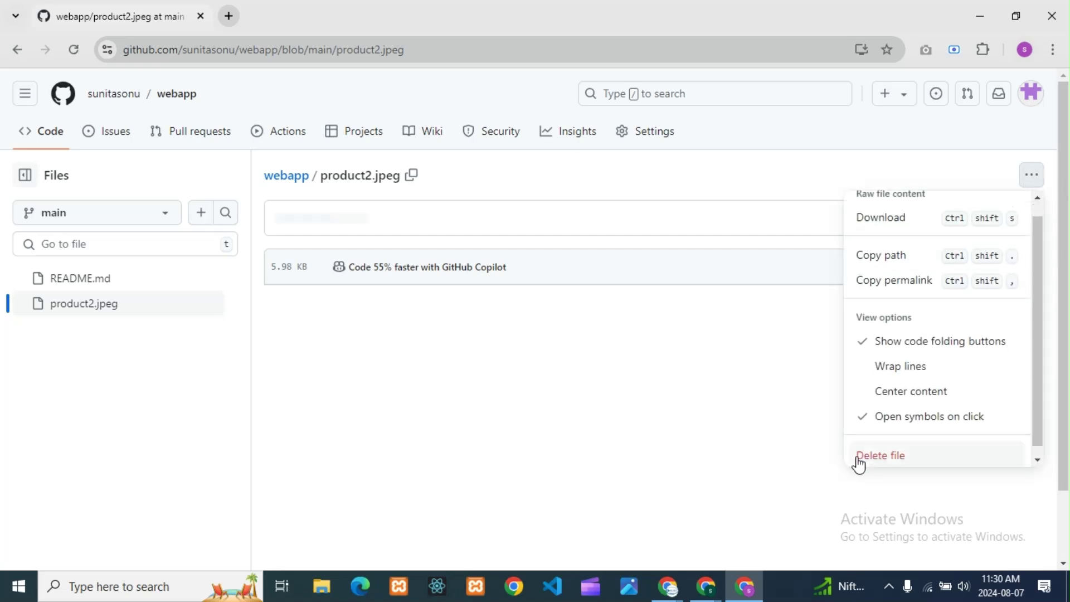
left_click(888, 366)
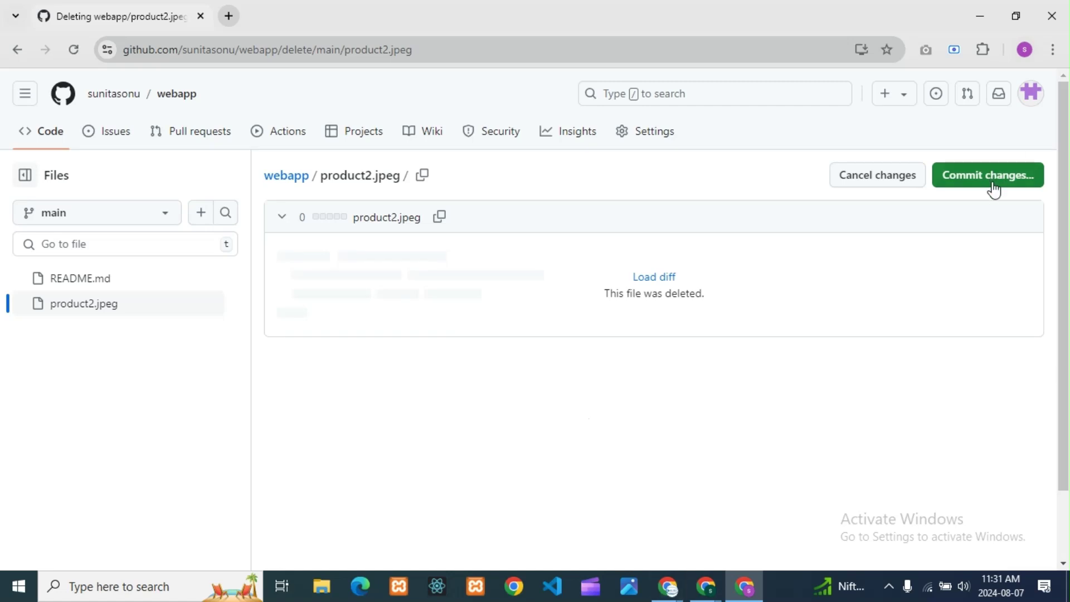
left_click(974, 180)
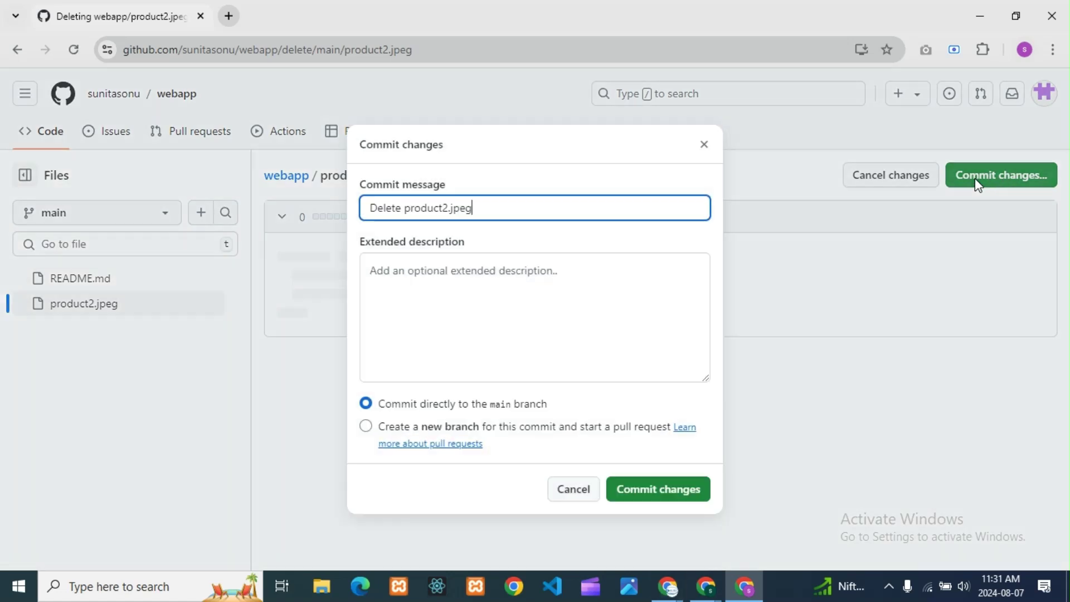
left_click(671, 487)
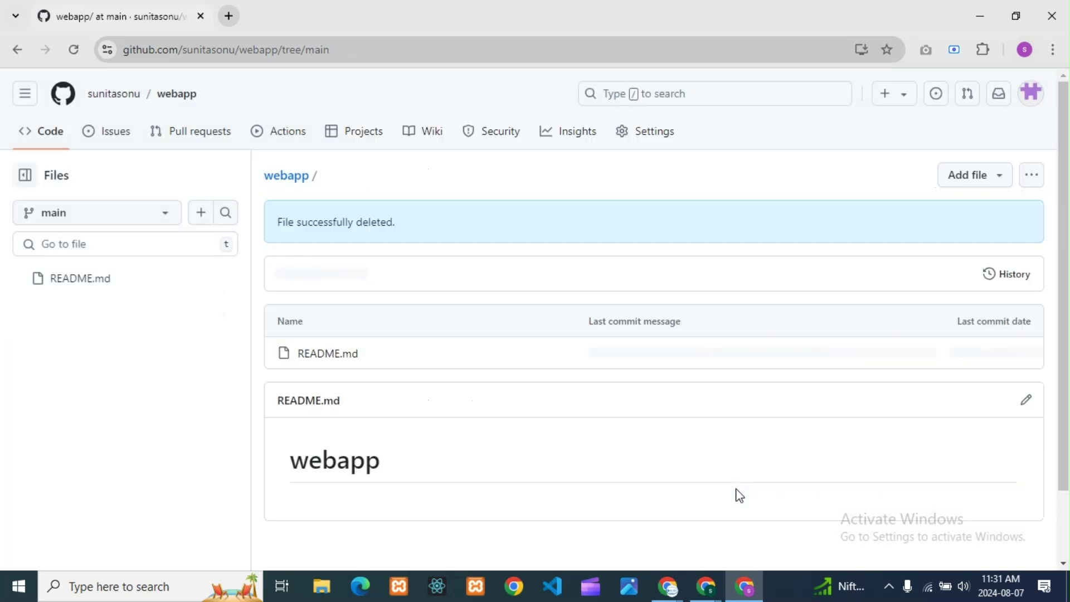
Return to the webapp repository's main page and open its file upload page.
left_click(58, 143)
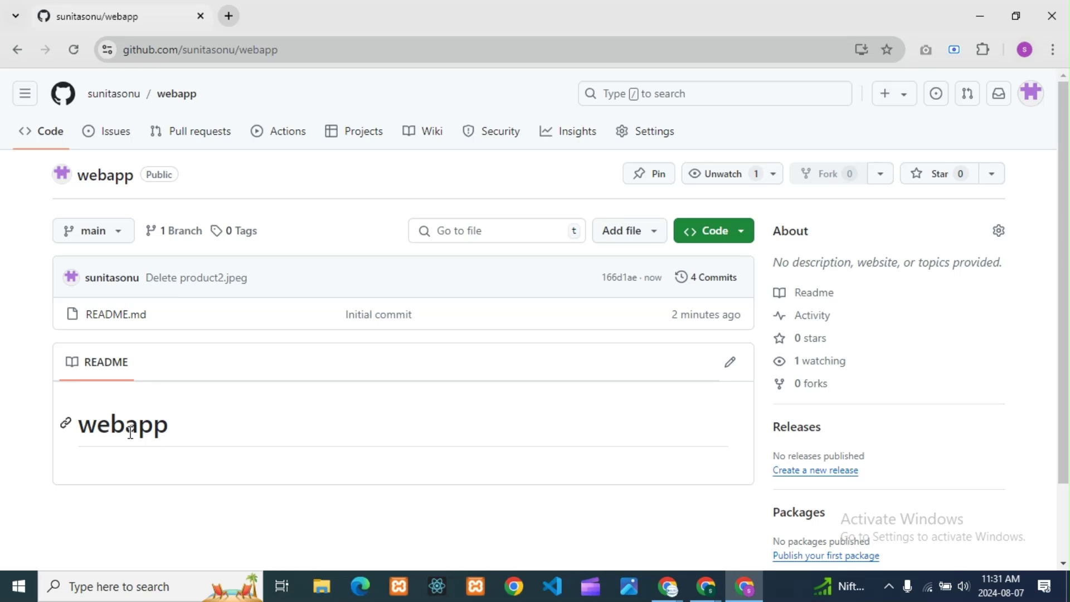
left_click(727, 364)
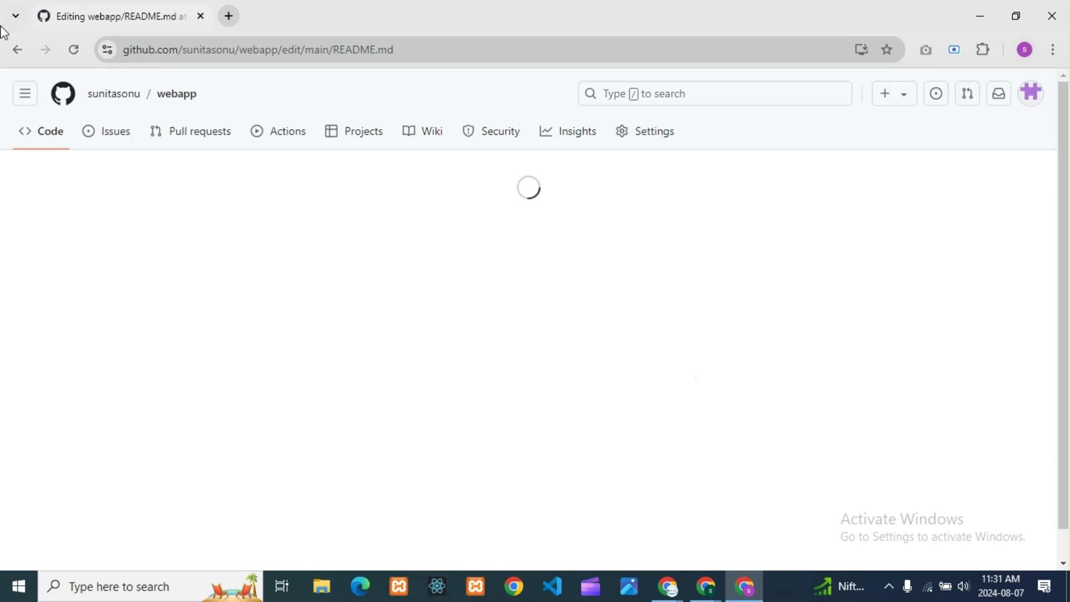
left_click(18, 56)
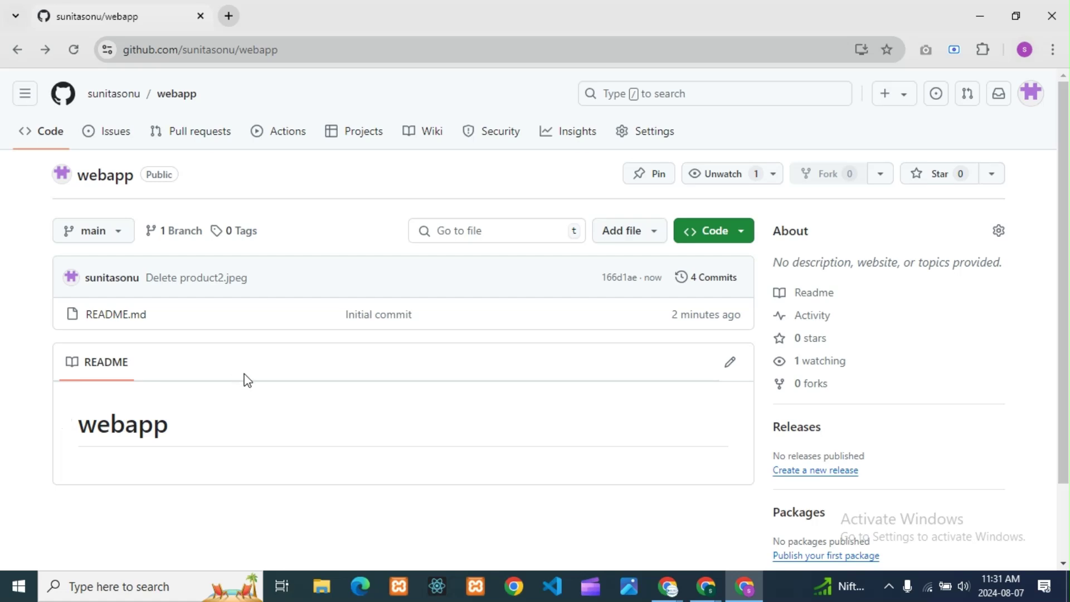
left_click(653, 235)
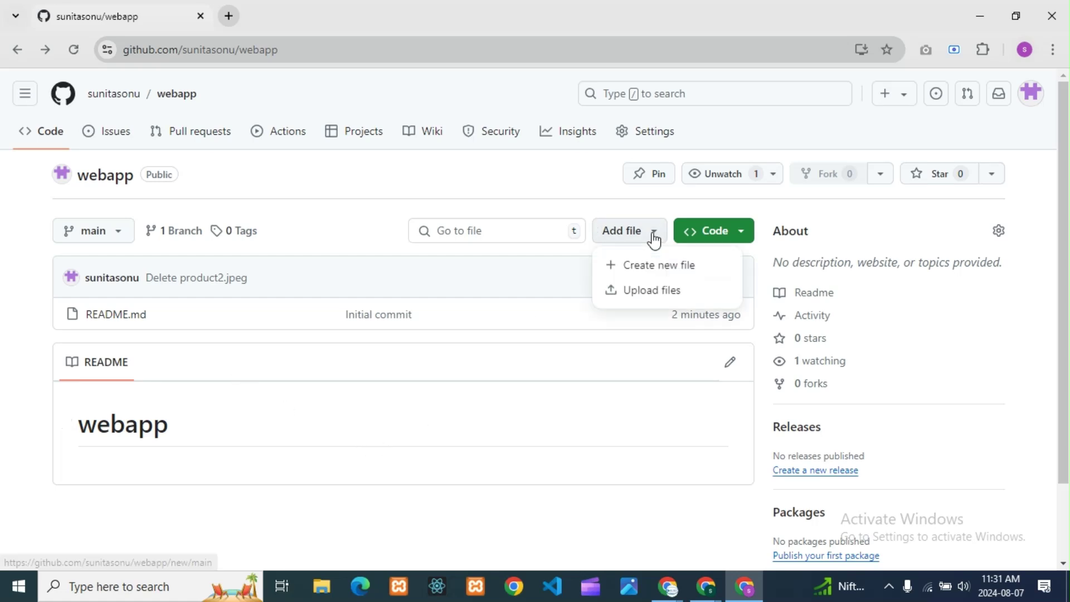
left_click(645, 292)
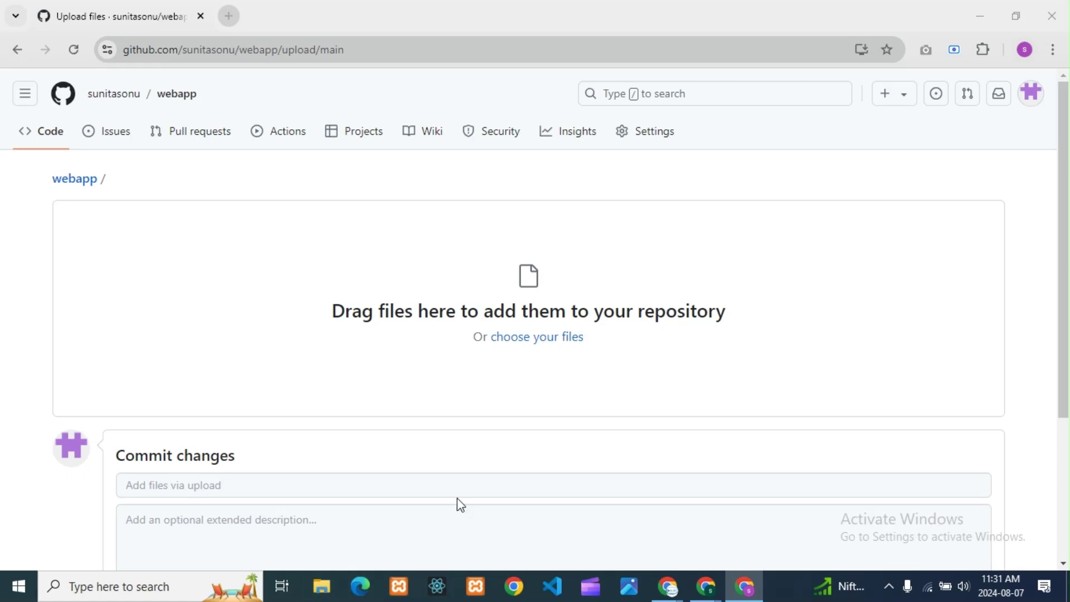
Add the css folder from C:\xampp\htdocs\htmlcode in File Explorer to the webapp repository's file upload page.
left_click(321, 585)
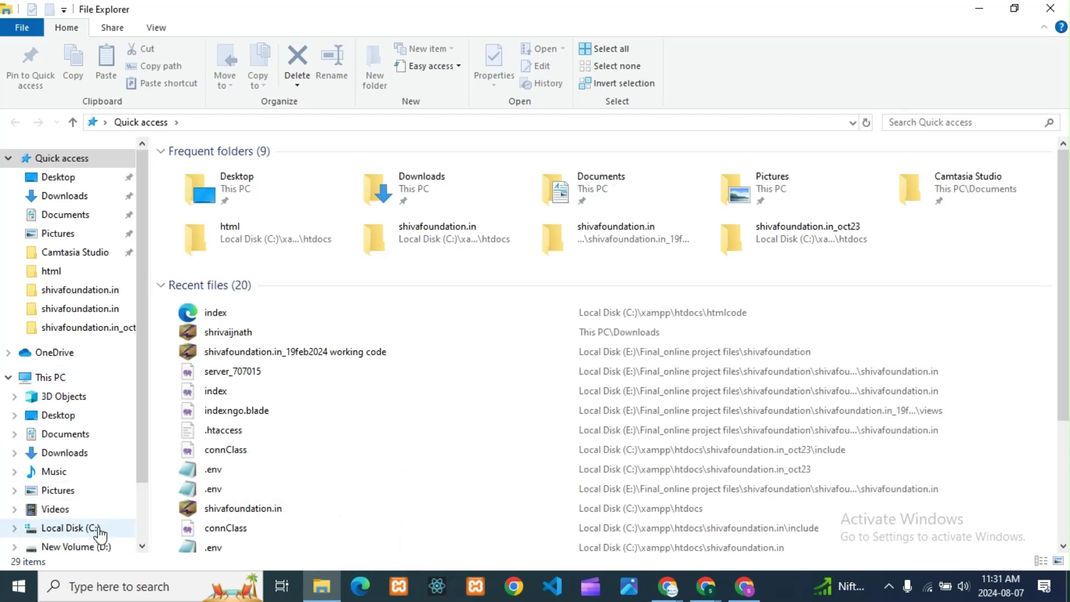
left_click(100, 528)
double_click(192, 334)
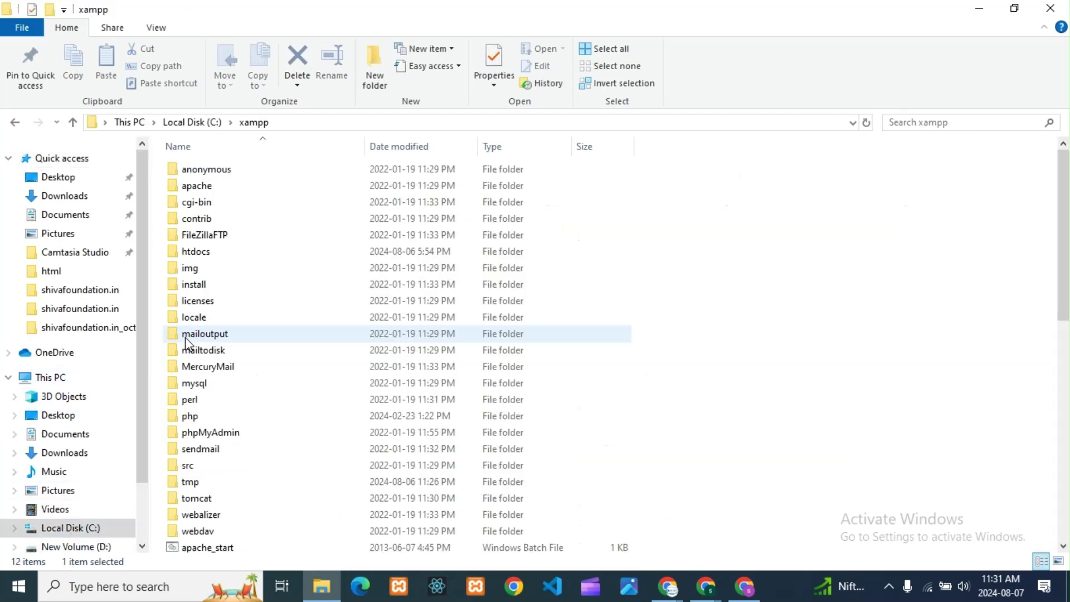
double_click(199, 255)
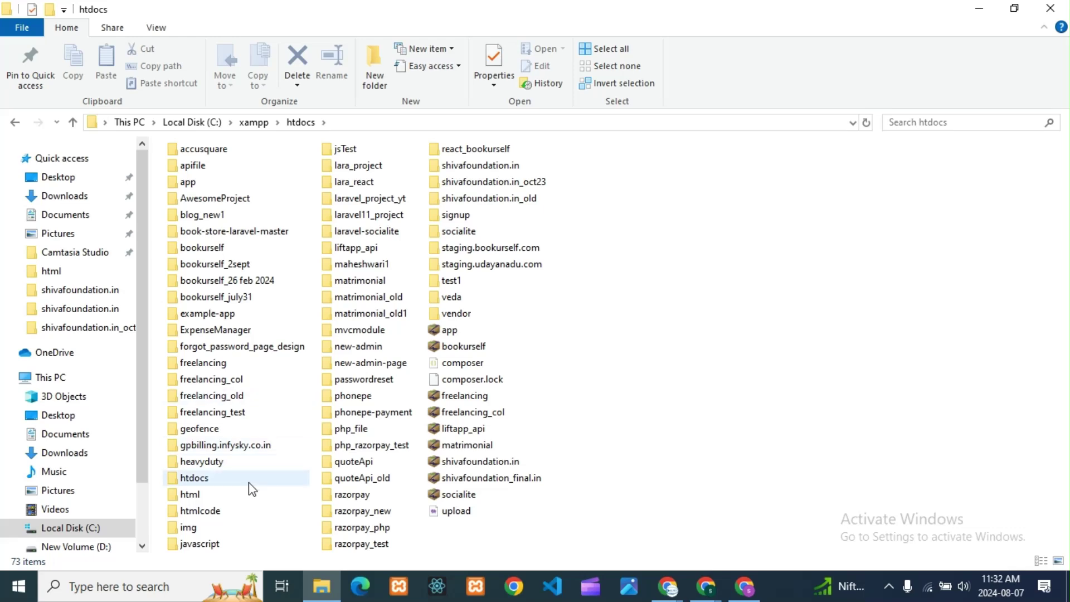
double_click(209, 514)
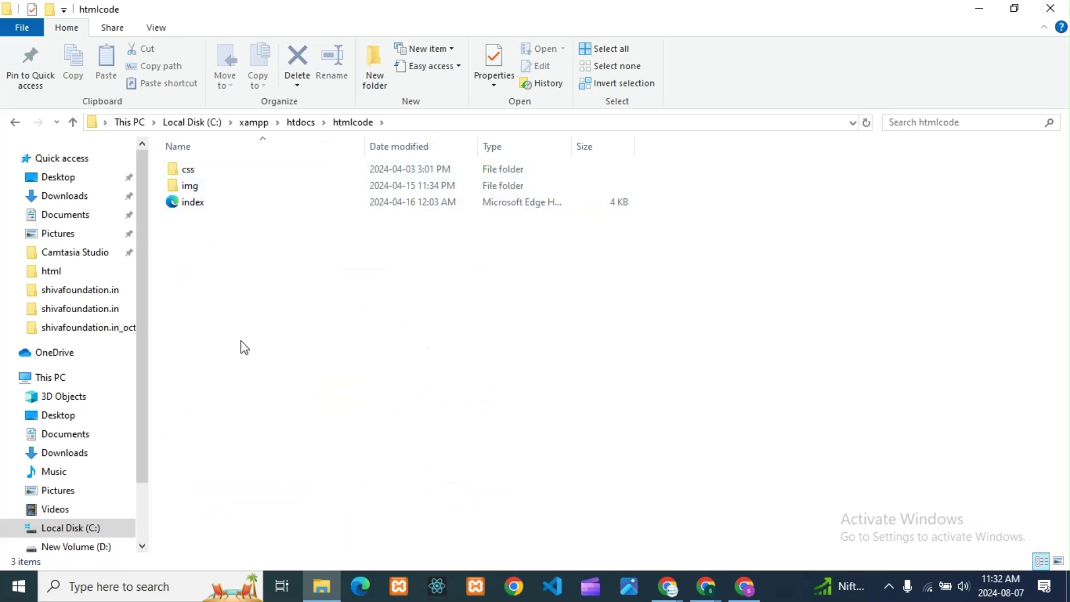
left_click_drag(186, 175, 556, 372)
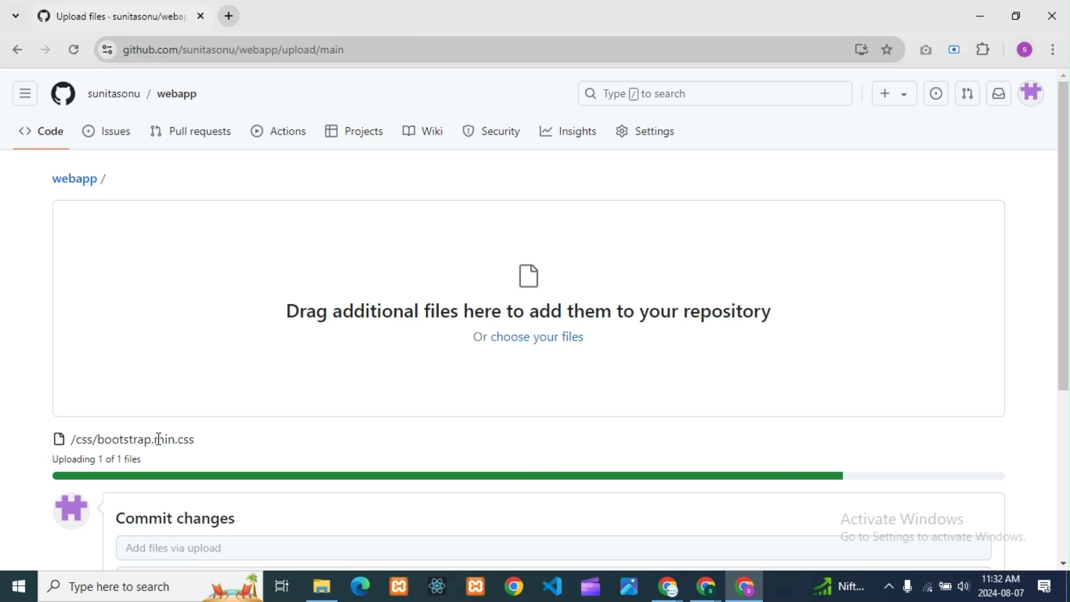
Add the img folder and the index file from the htmlcode folder to the same repository upload.
left_click(322, 586)
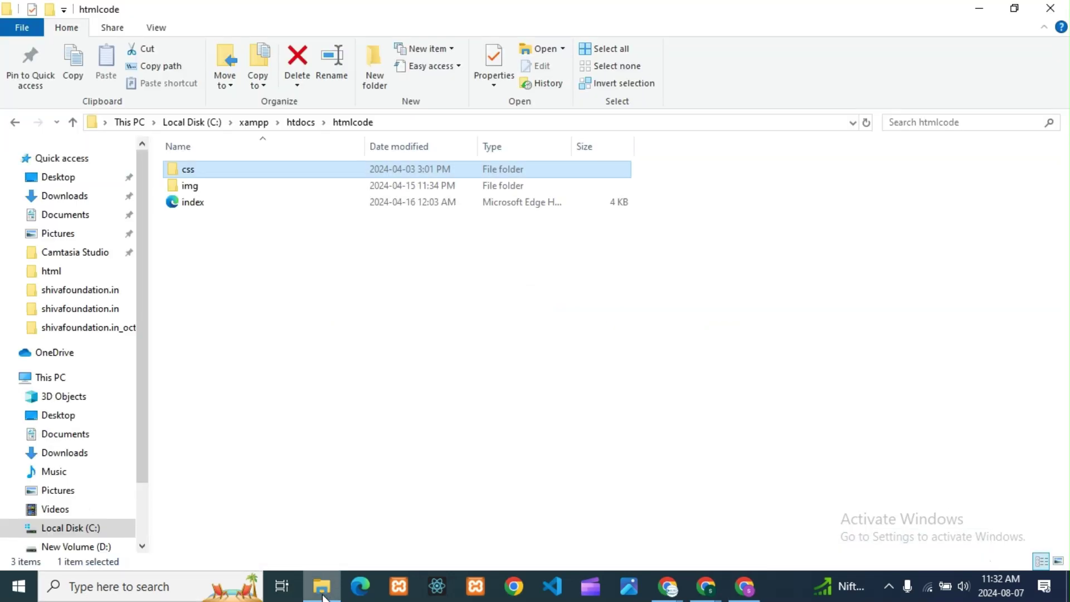
left_click_drag(193, 187, 607, 327)
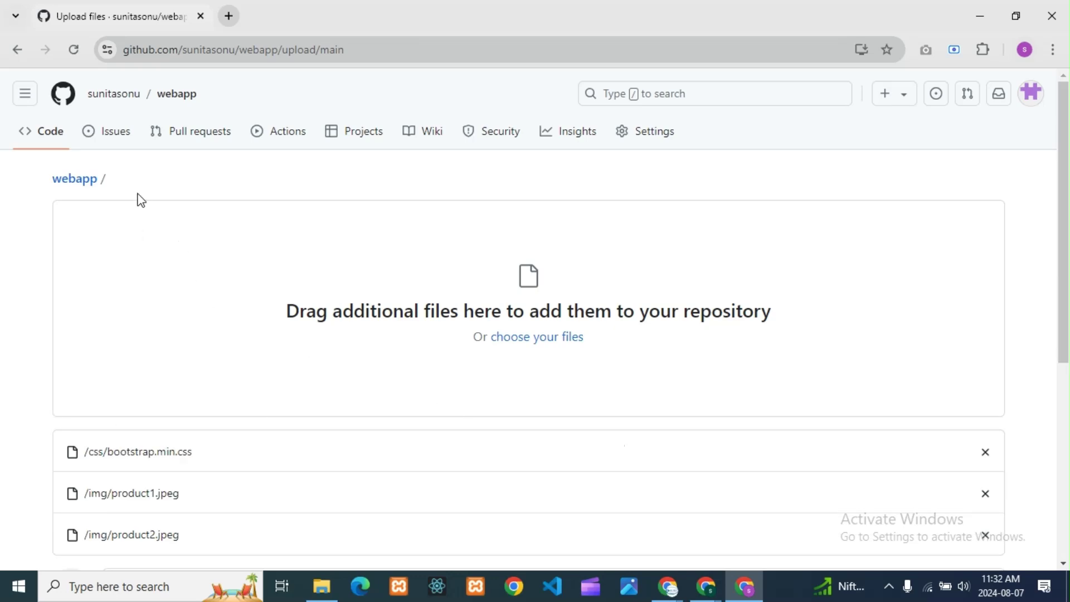
left_click(322, 586)
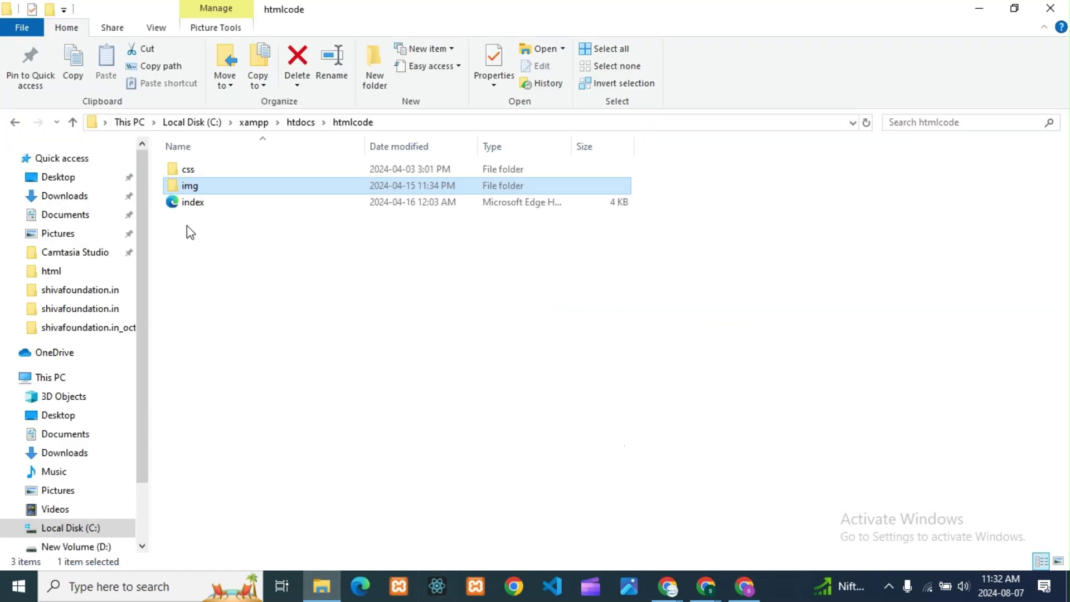
left_click(189, 205)
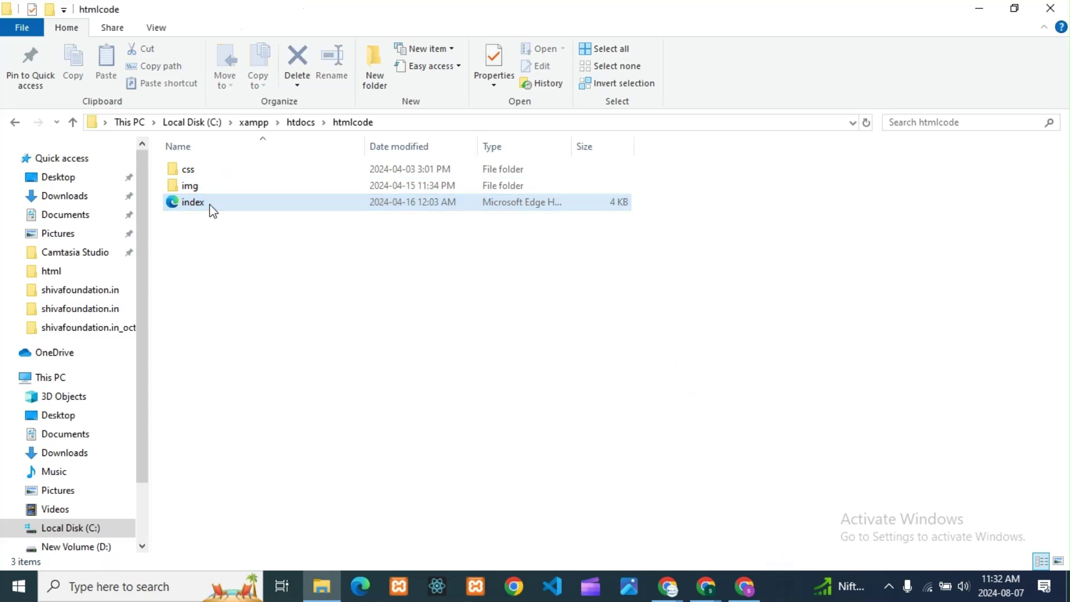
left_click_drag(210, 210, 361, 306)
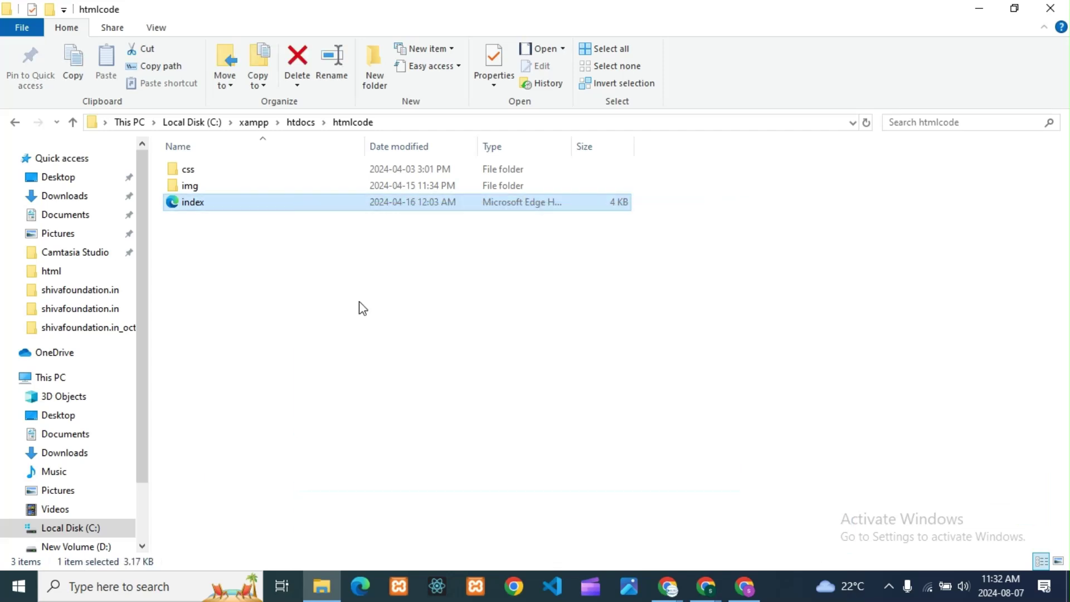
left_click_drag(177, 207, 572, 356)
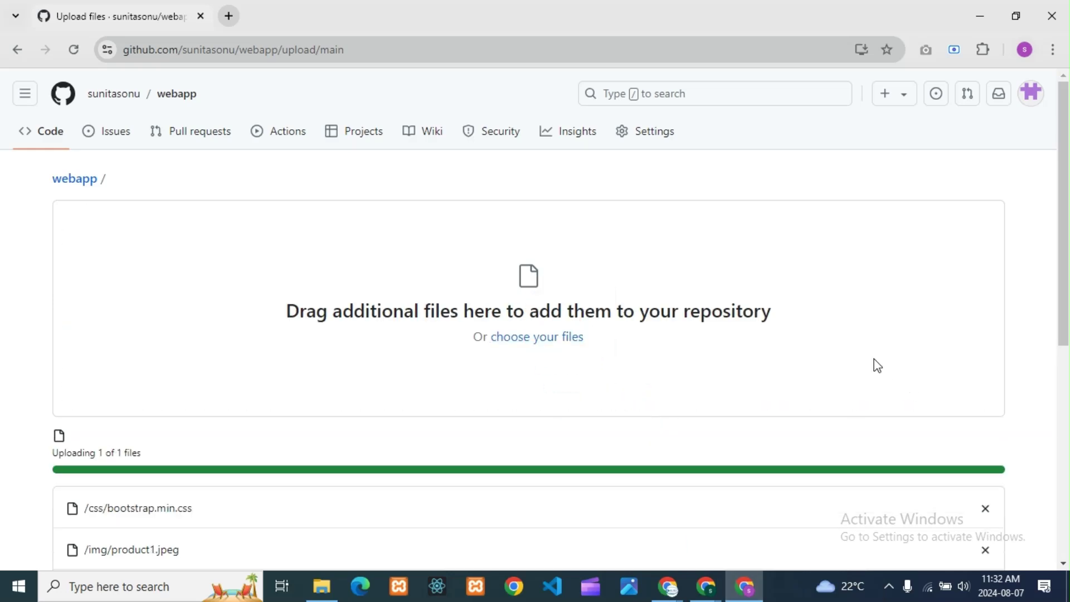
Review the uploaded css, img and index.html files and commit them directly to the main branch.
scroll(343, 469, "down", 5)
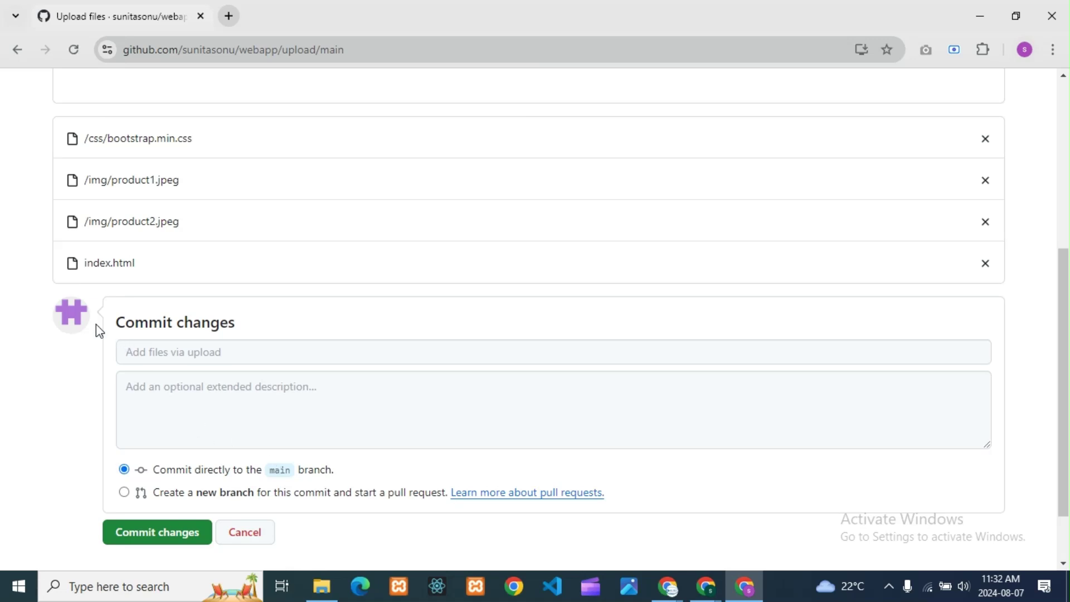
scroll(215, 319, "up", 3)
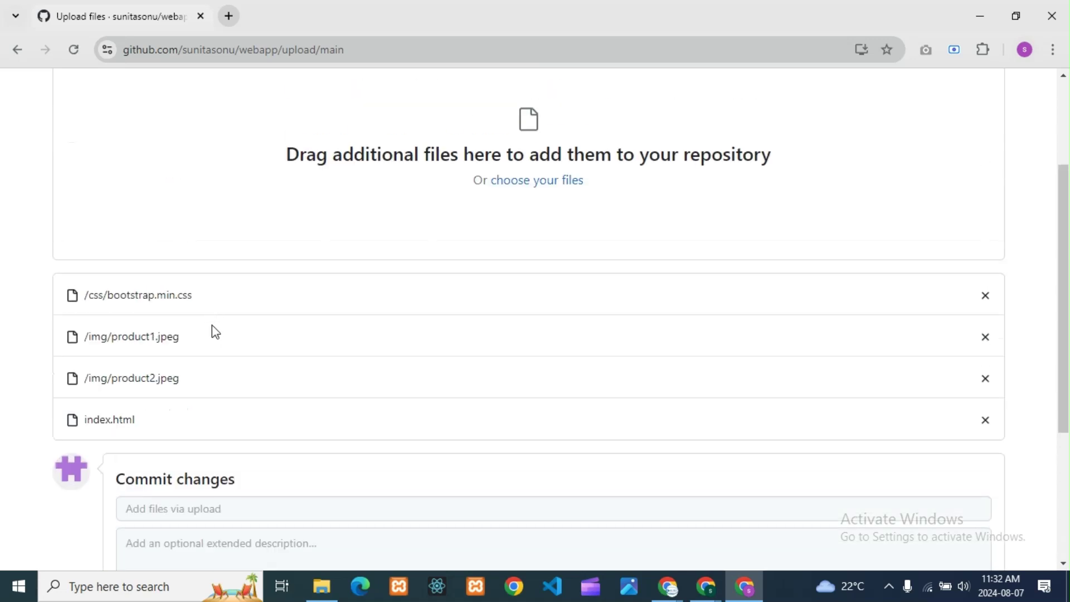
scroll(215, 333, "down", 4)
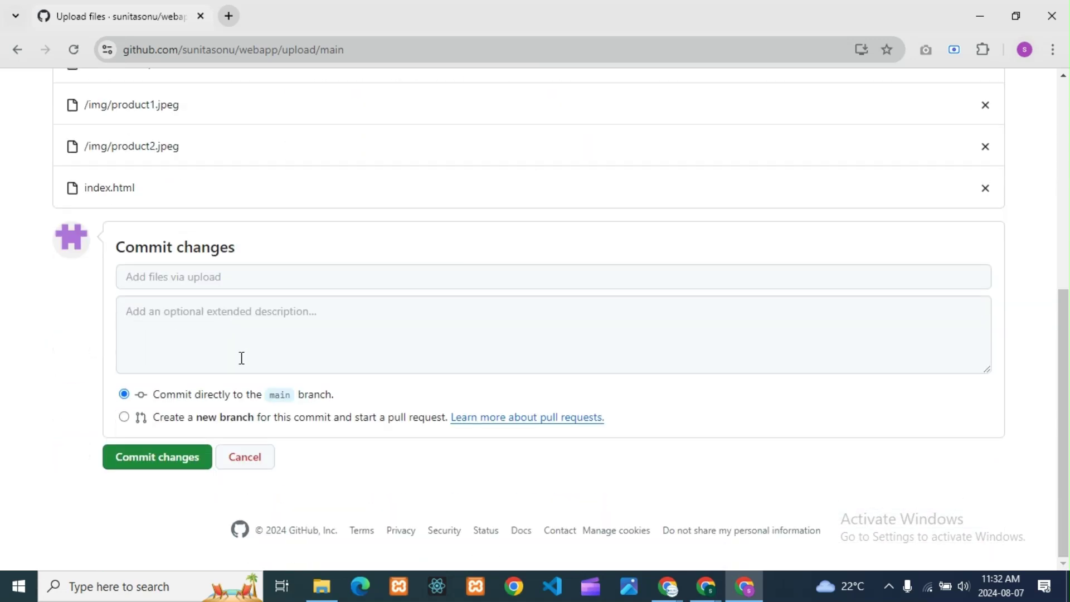
left_click(144, 467)
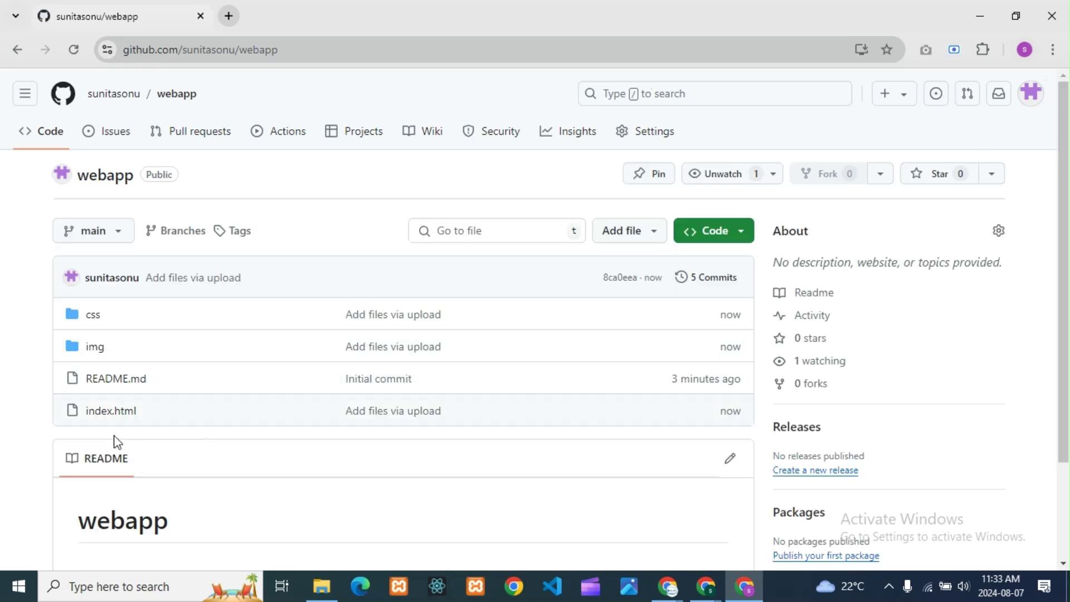
scroll(112, 443, "down", 3)
scroll(250, 409, "up", 2)
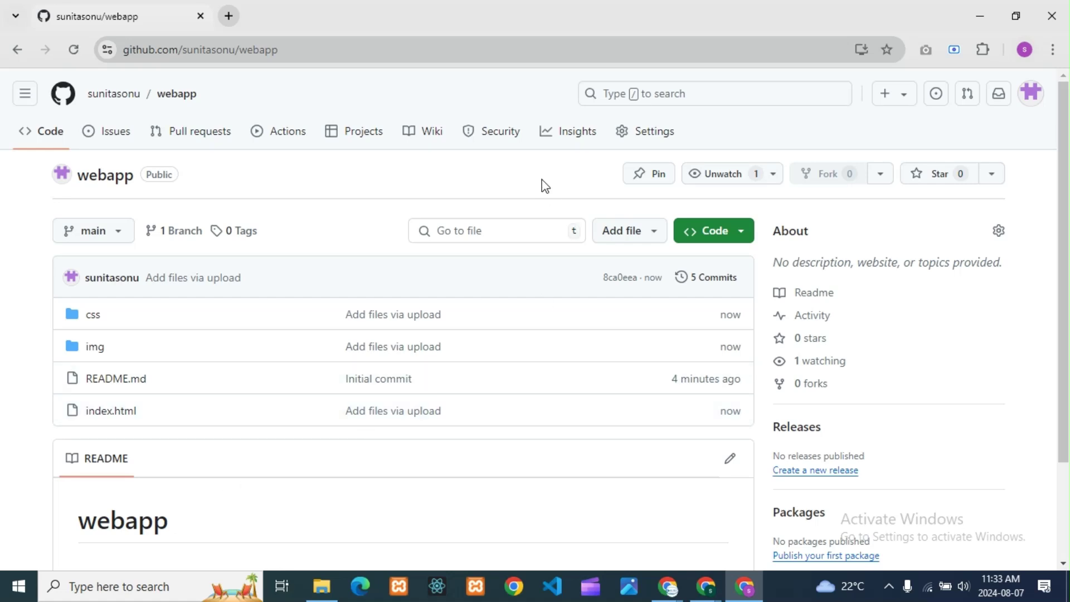
Open the repository's GitHub Pages settings and examine the deployment source options.
left_click(663, 142)
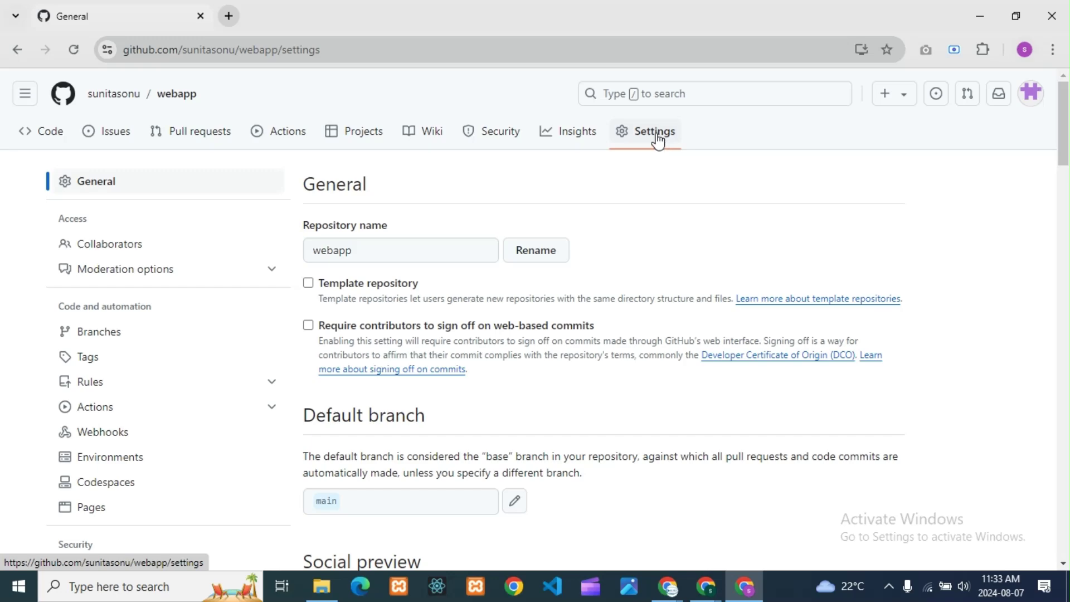
scroll(108, 460, "down", 3)
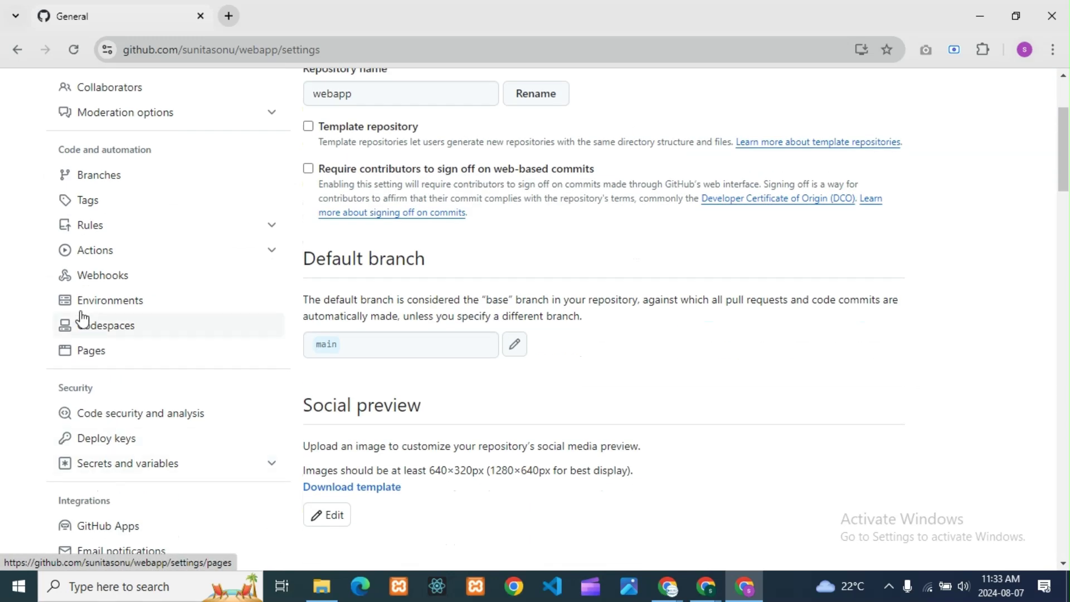
left_click(93, 357)
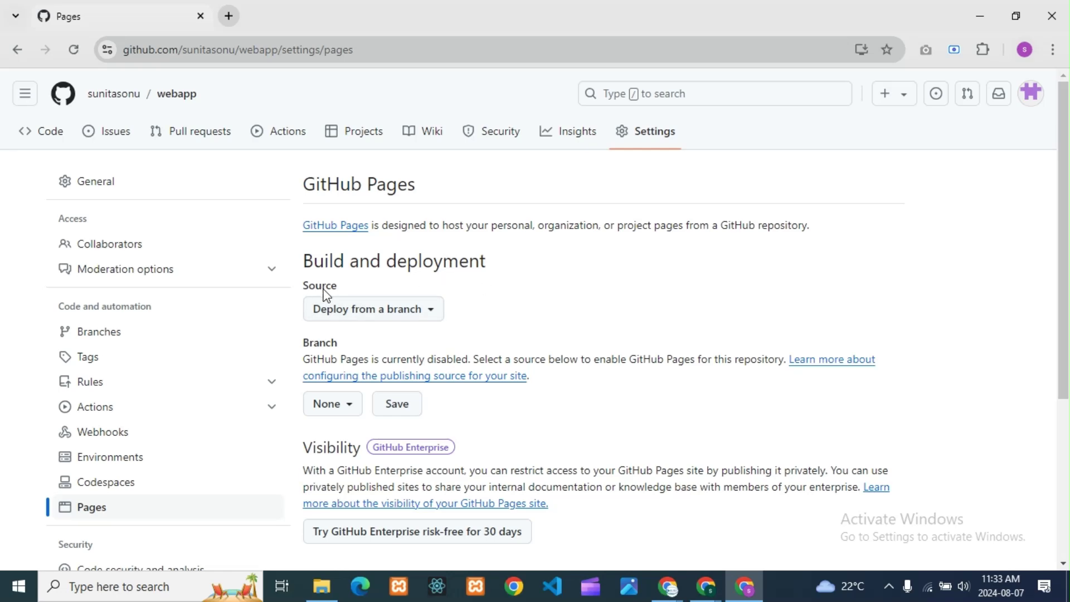
left_click(431, 308)
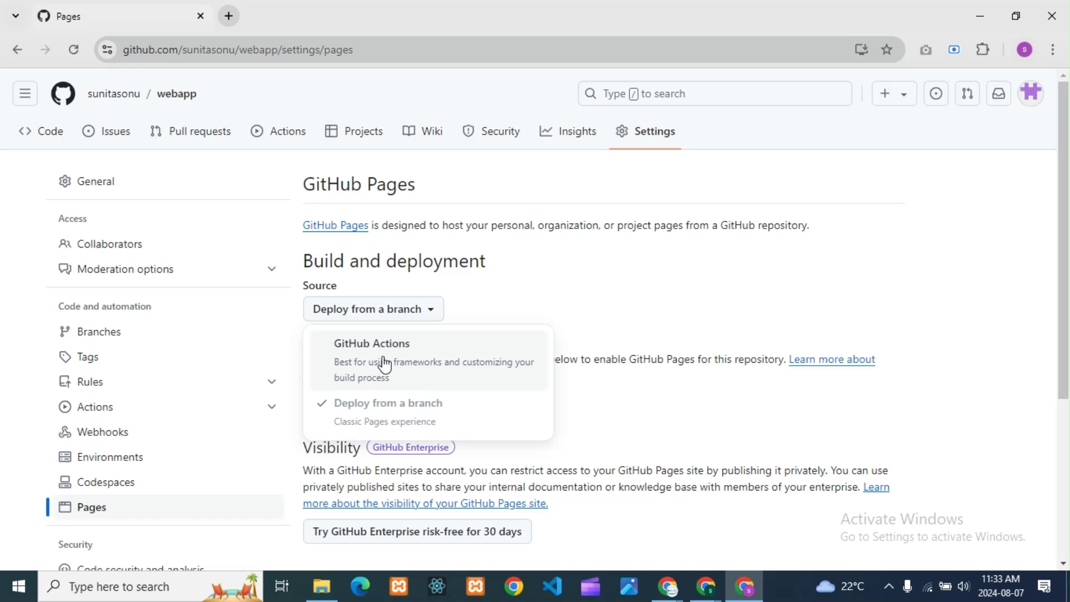
left_click(483, 312)
left_click(377, 311)
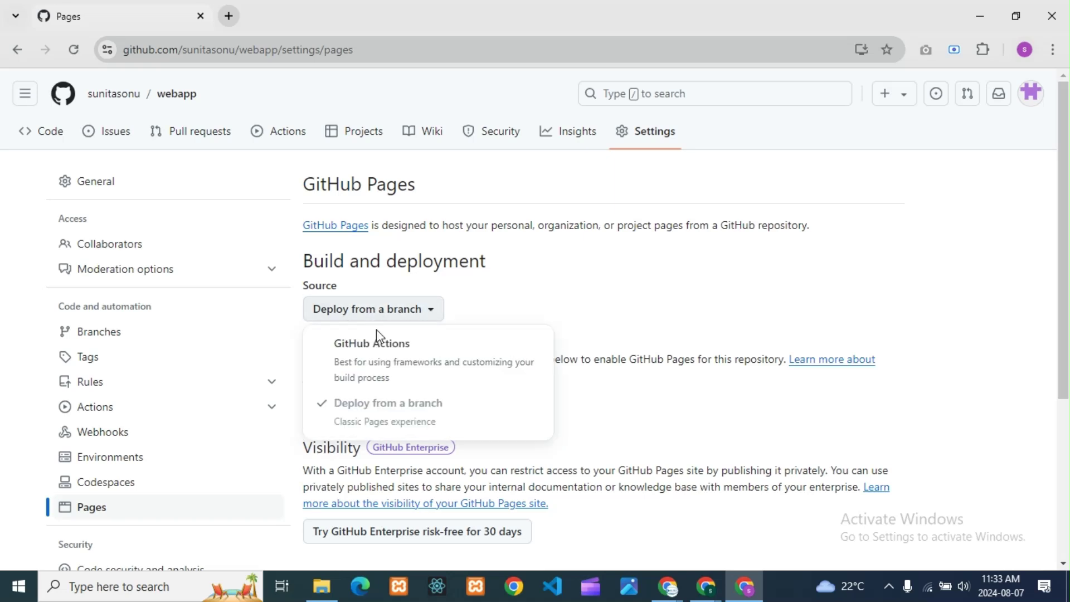
left_click(494, 317)
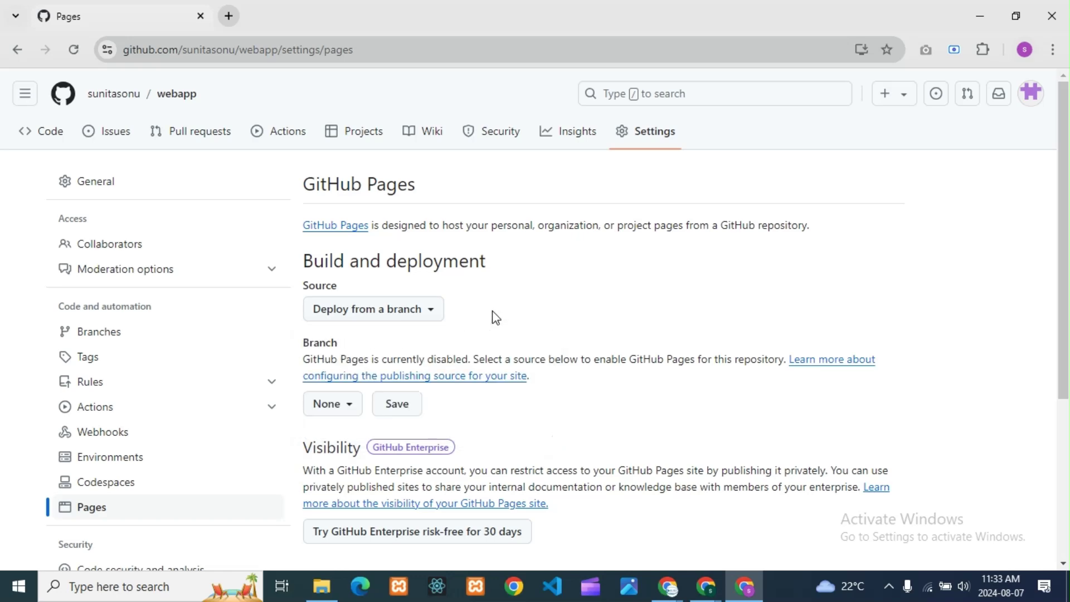
Choose main as the publishing branch for GitHub Pages.
scroll(513, 309, "down", 1)
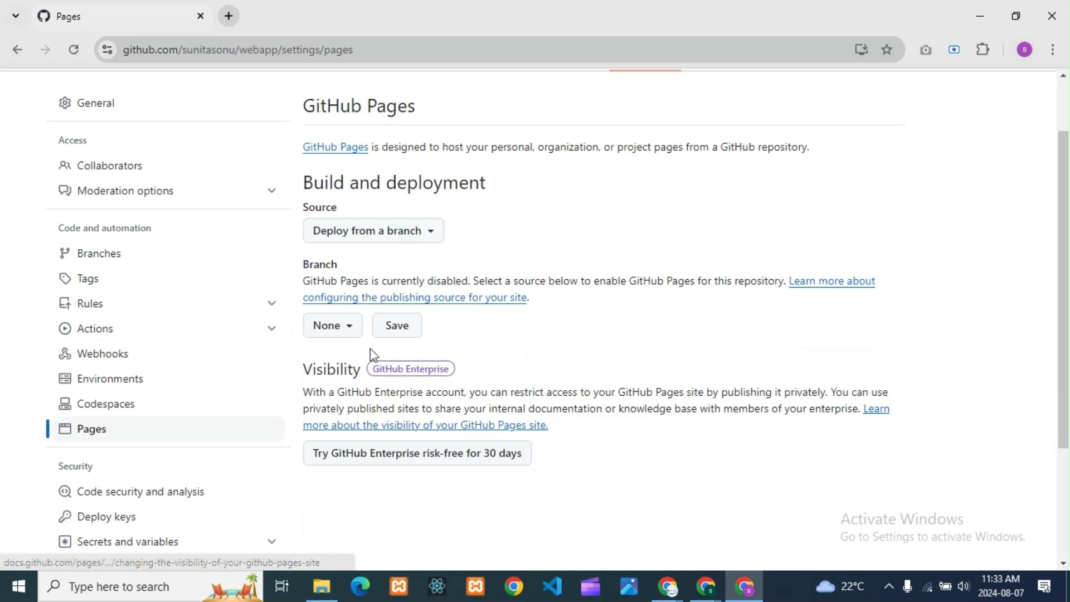
left_click(346, 328)
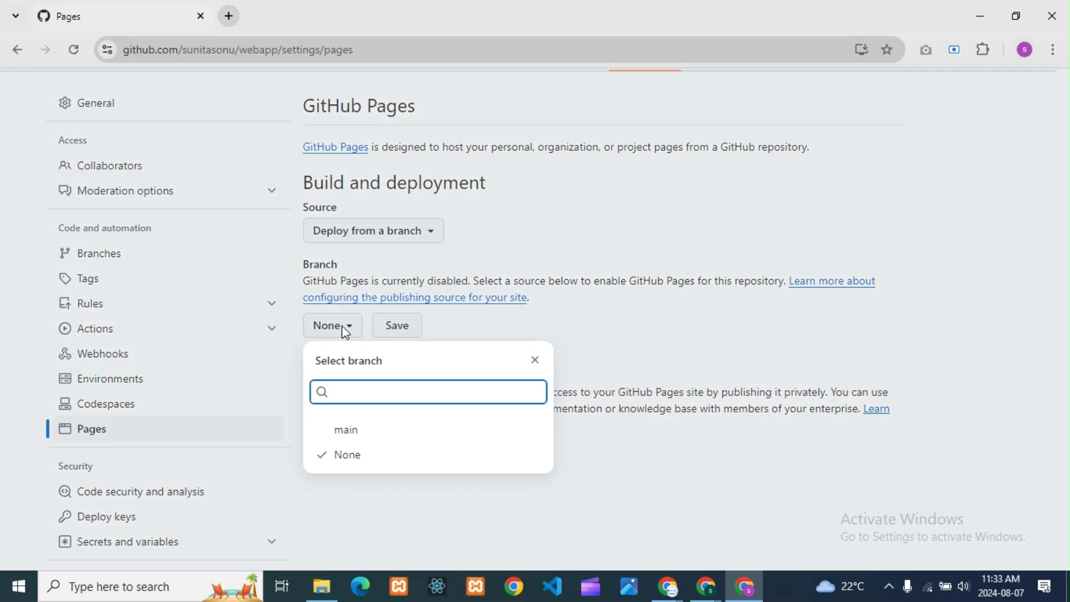
left_click(343, 431)
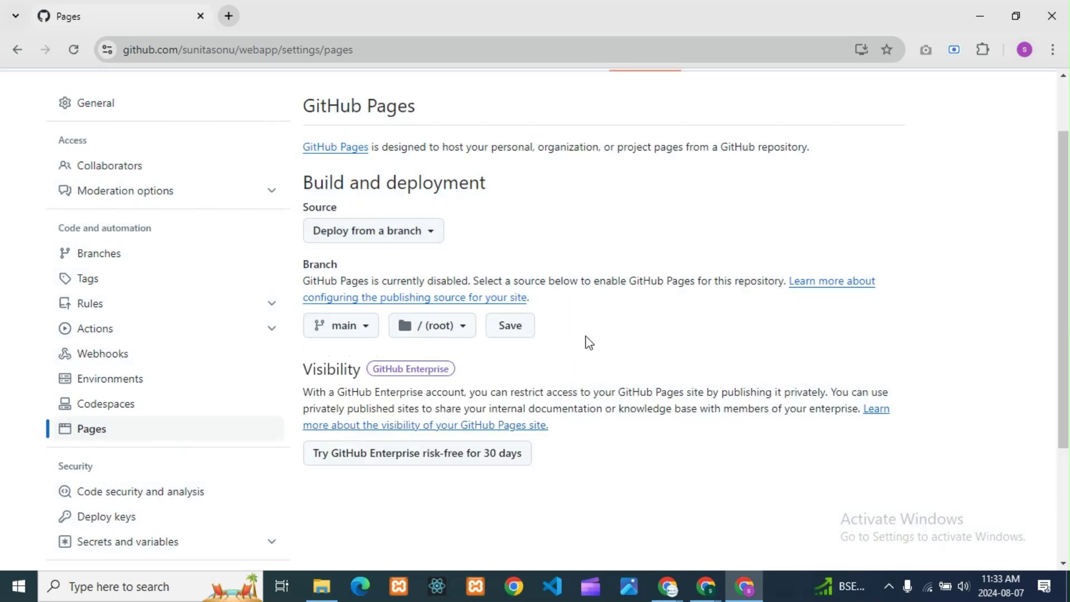
scroll(316, 344, "up", 1)
scroll(312, 341, "down", 1)
scroll(85, 133, "up", 1)
Return to the webapp repository's code page and check which branches it has.
left_click(49, 142)
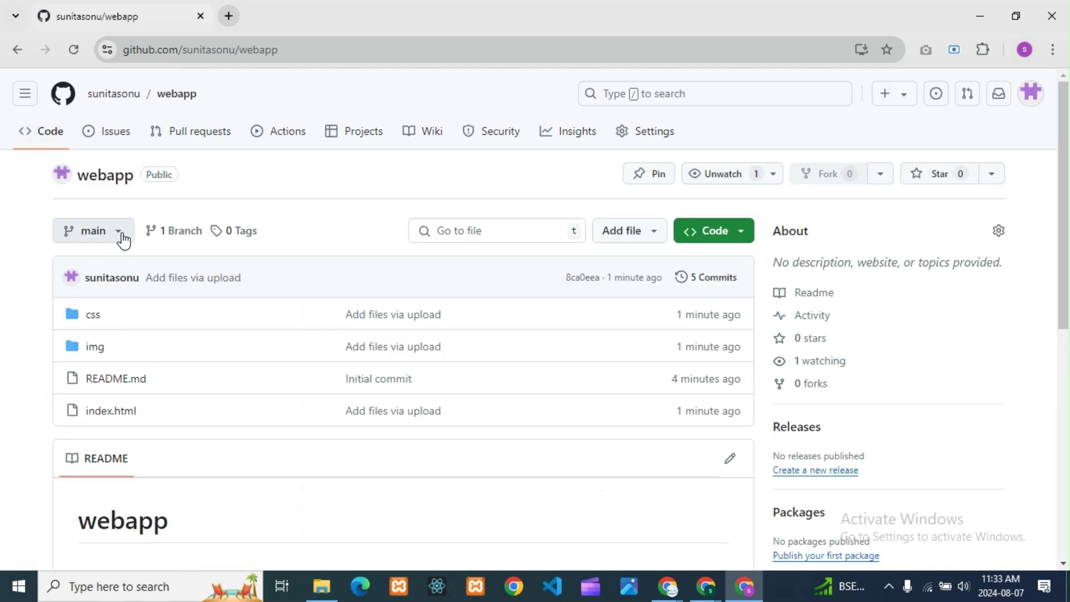
left_click(97, 237)
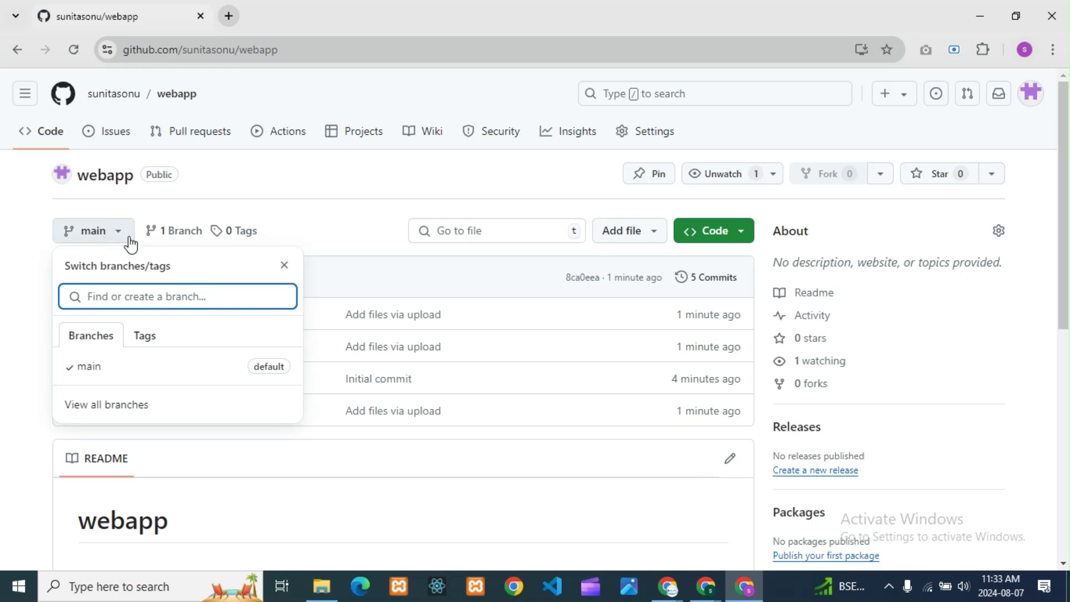
left_click(260, 183)
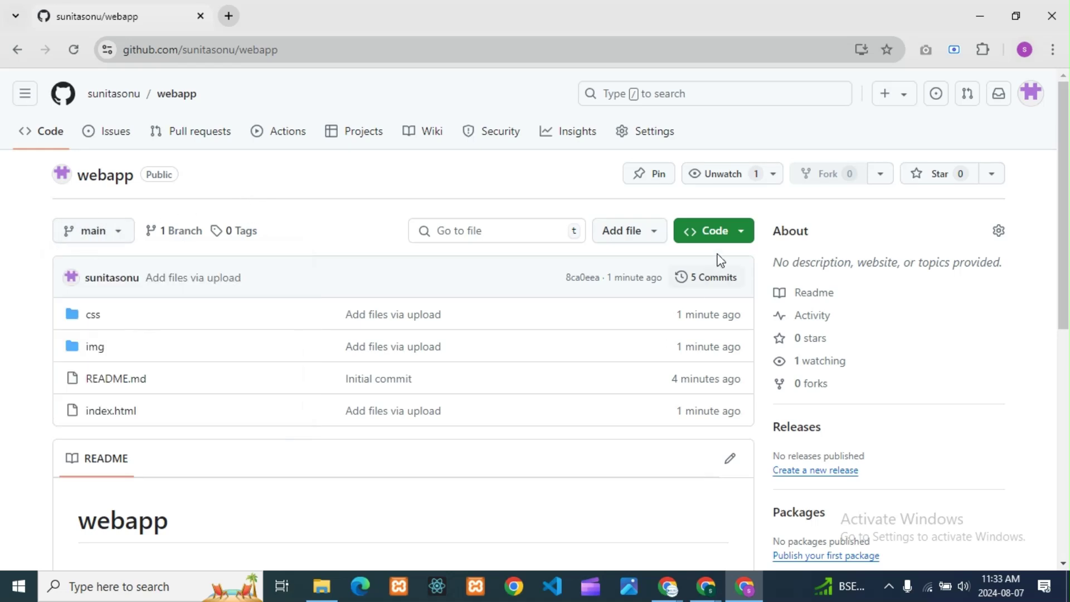
Configure GitHub Pages for the webapp repository to deploy from the main branch with the / (root) folder, and save the source.
left_click(669, 144)
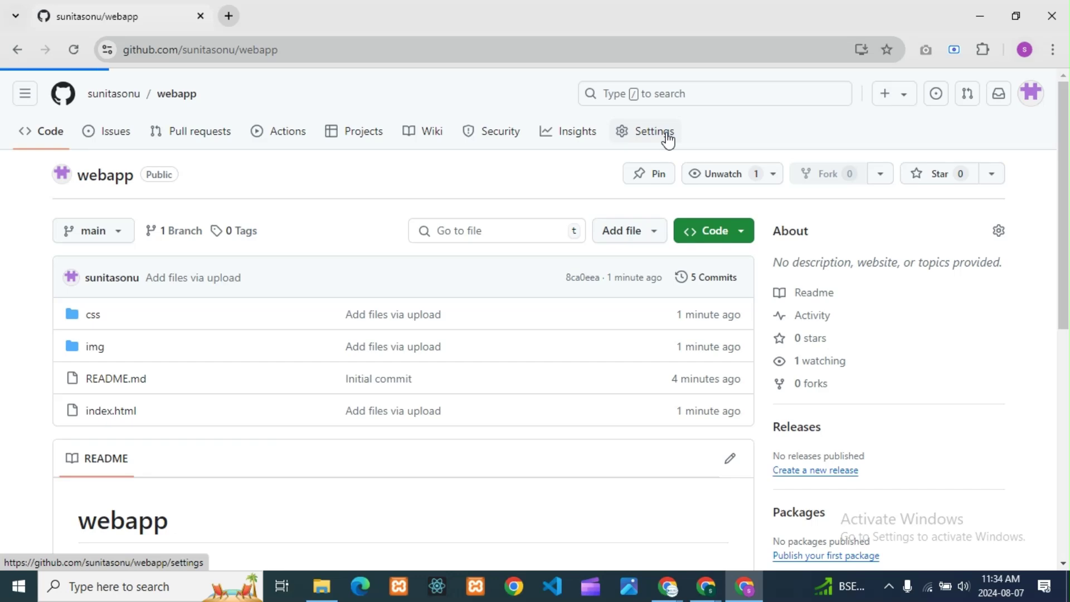
scroll(396, 305, "down", 4)
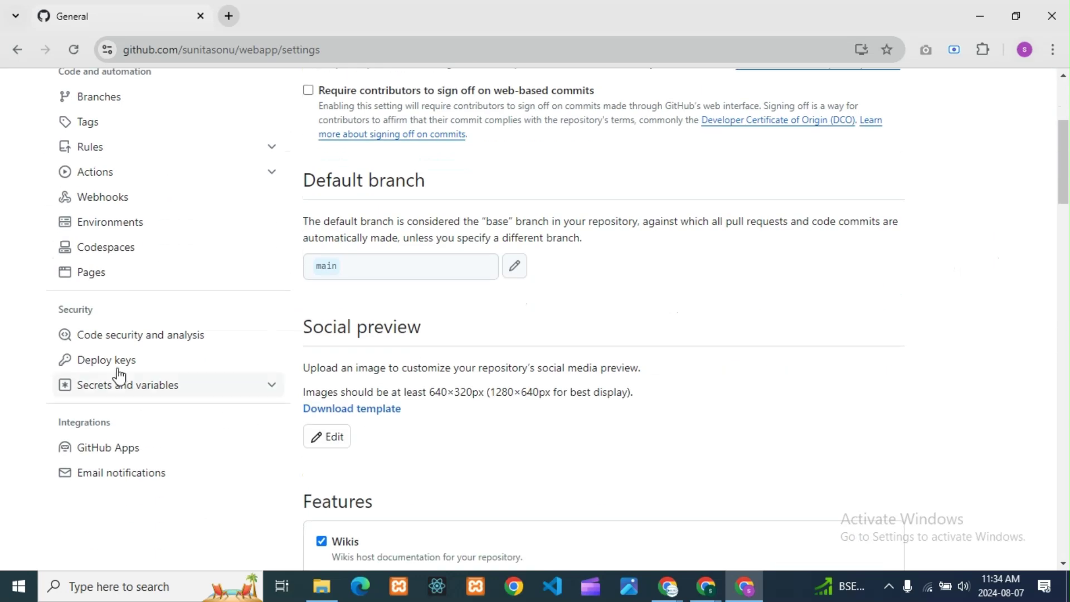
left_click(97, 279)
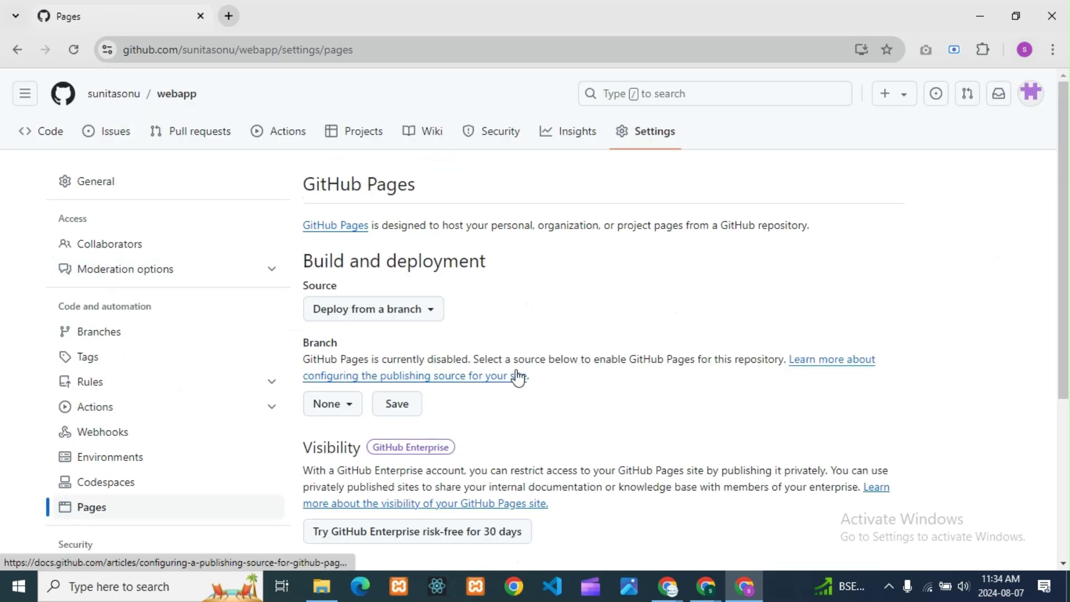
scroll(516, 375, "down", 3)
left_click(351, 251)
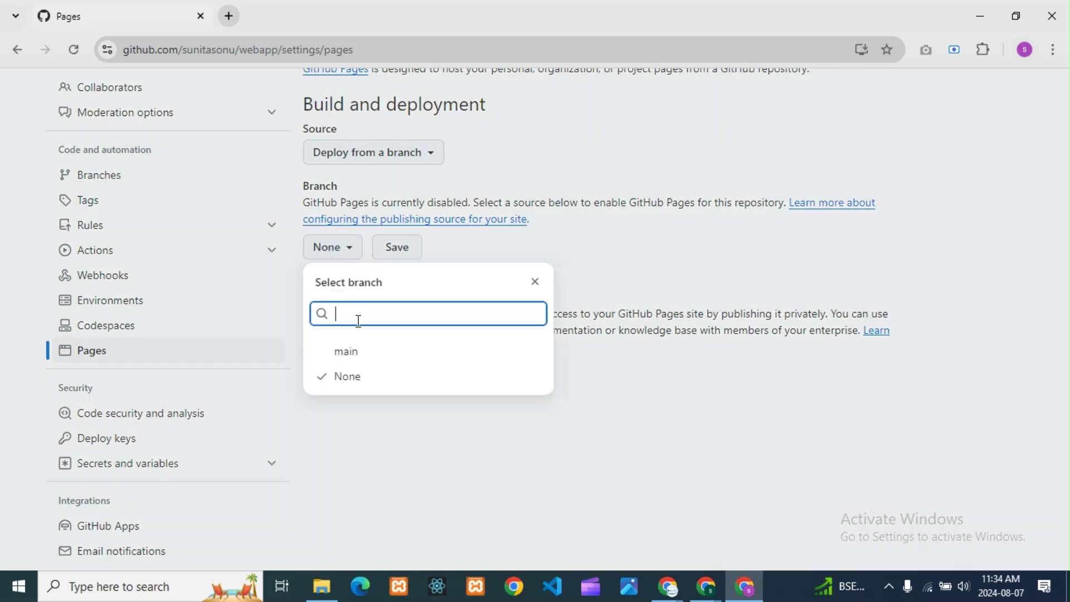
left_click(357, 356)
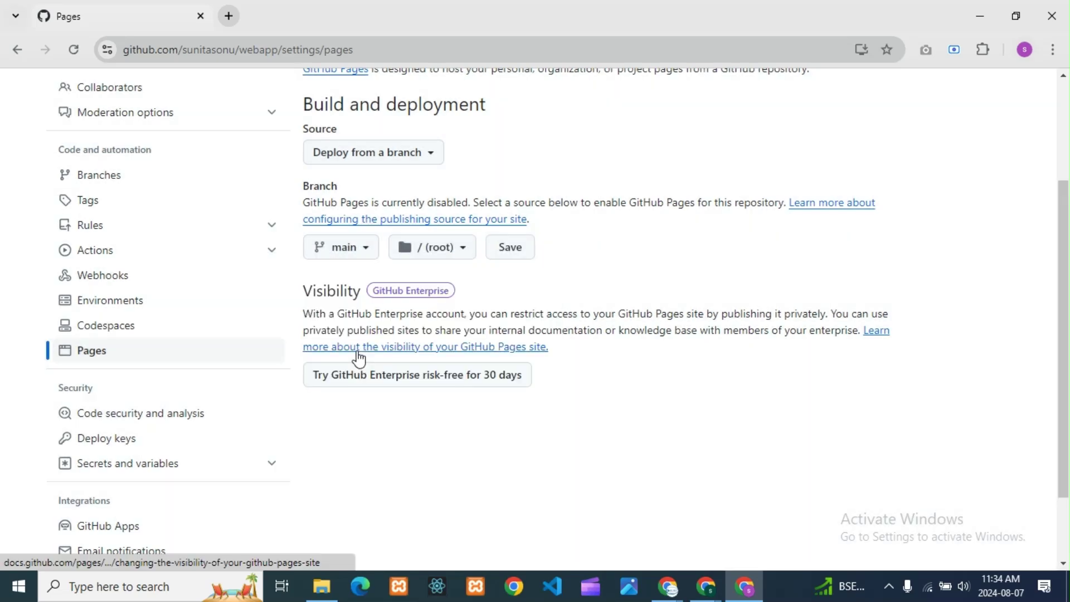
left_click(450, 259)
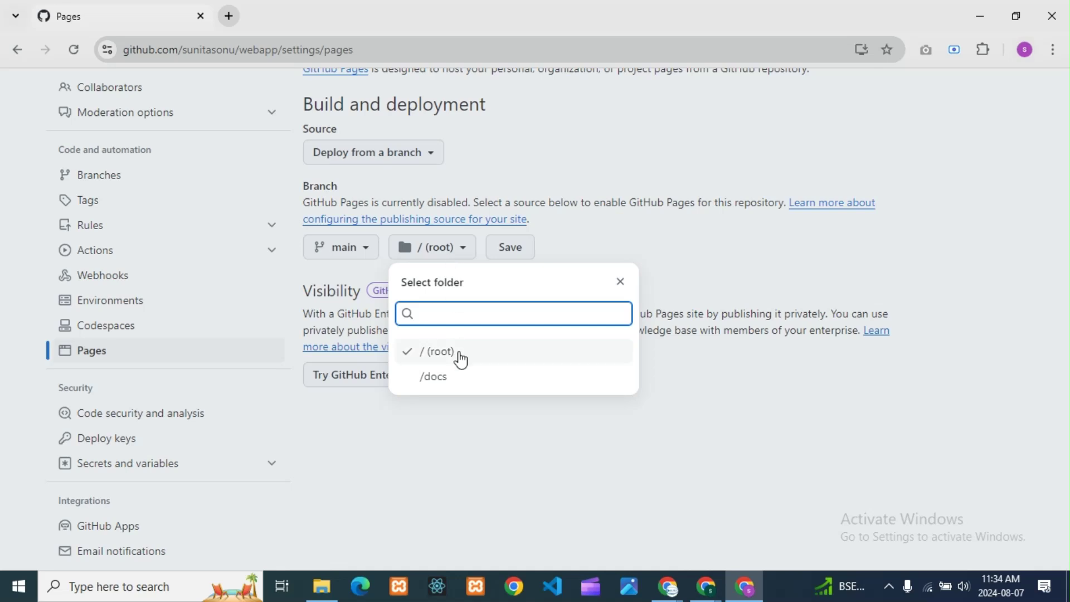
left_click(574, 256)
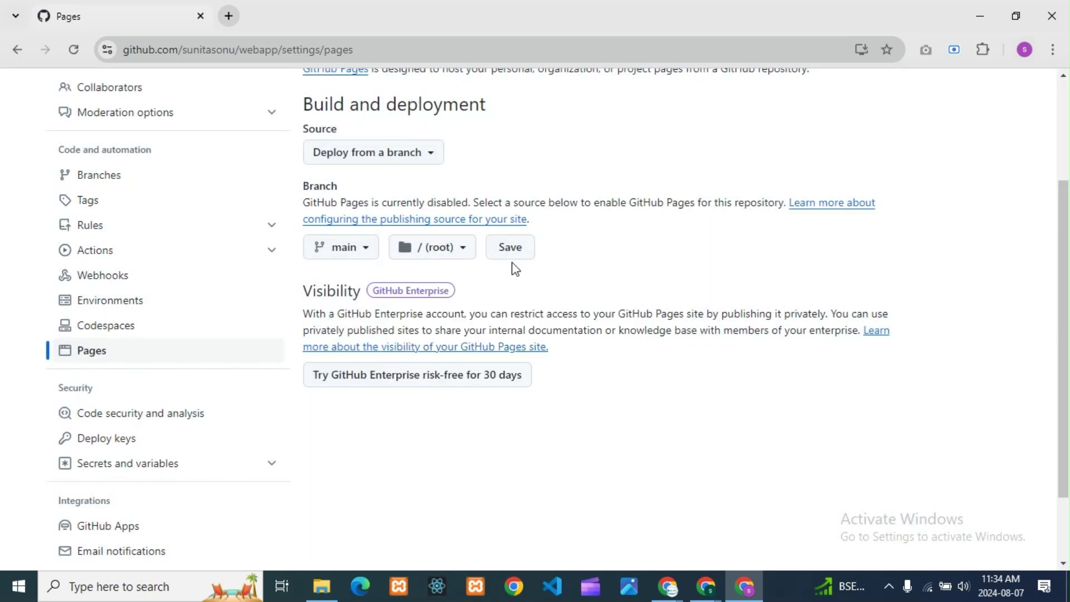
left_click(515, 250)
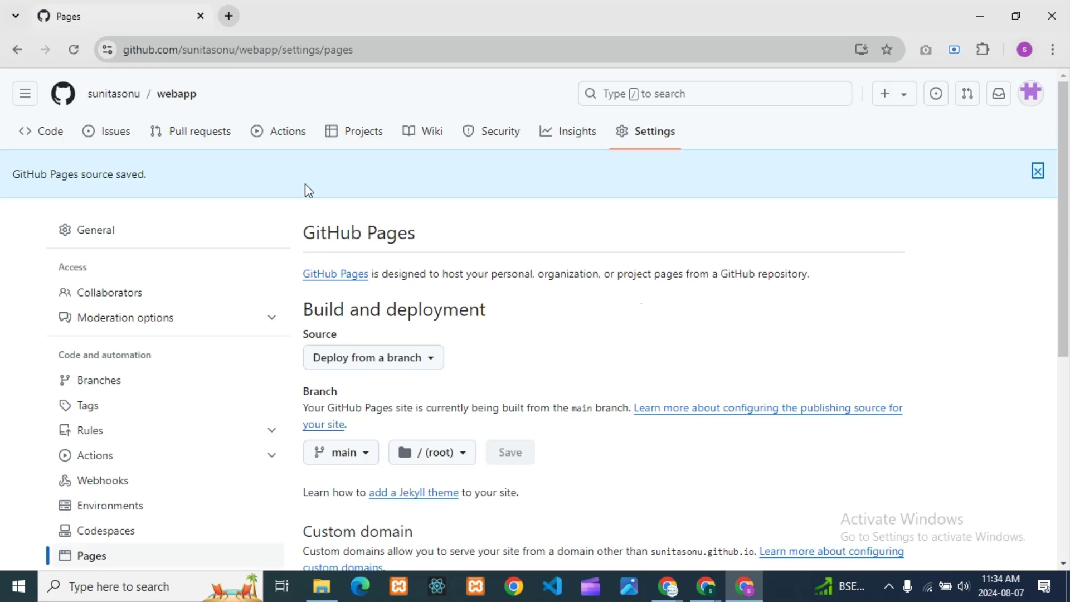
Return to the repository's code page and inspect the deployment checks of the latest commit.
left_click(53, 138)
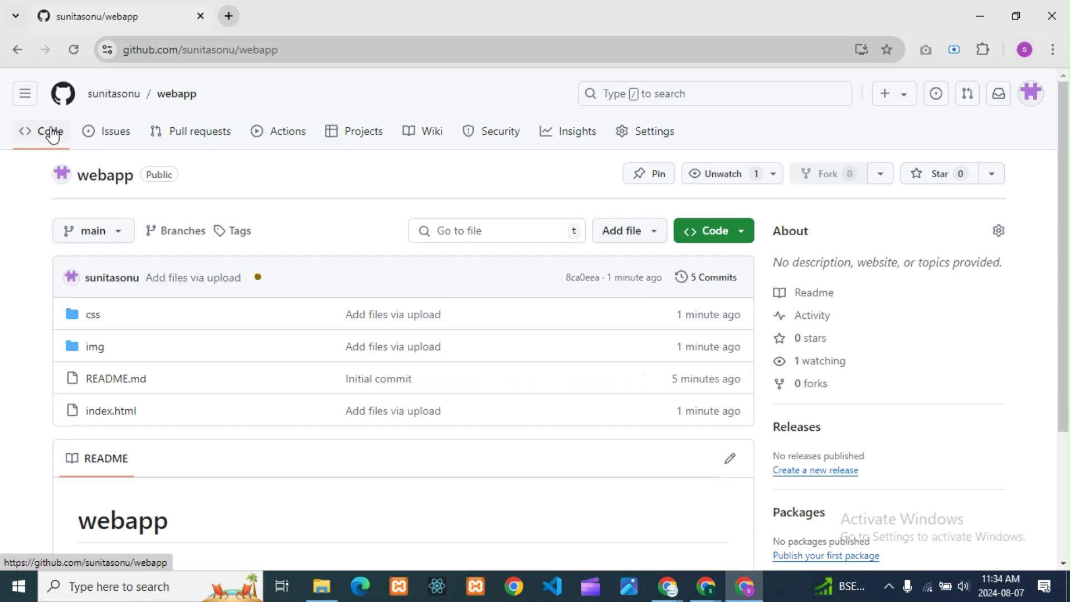
mouse_move(264, 287)
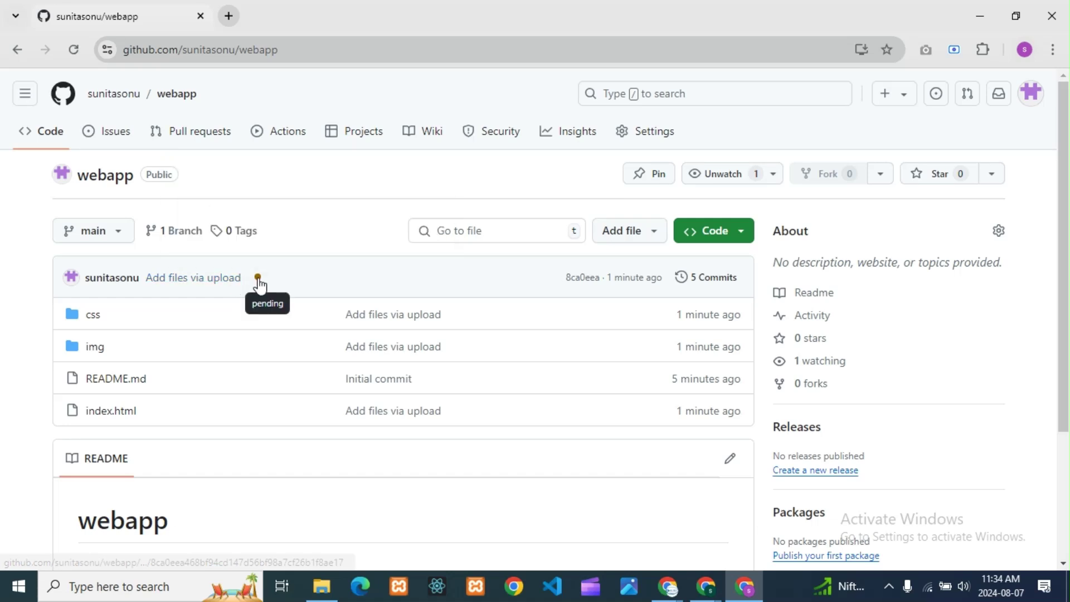
left_click(258, 278)
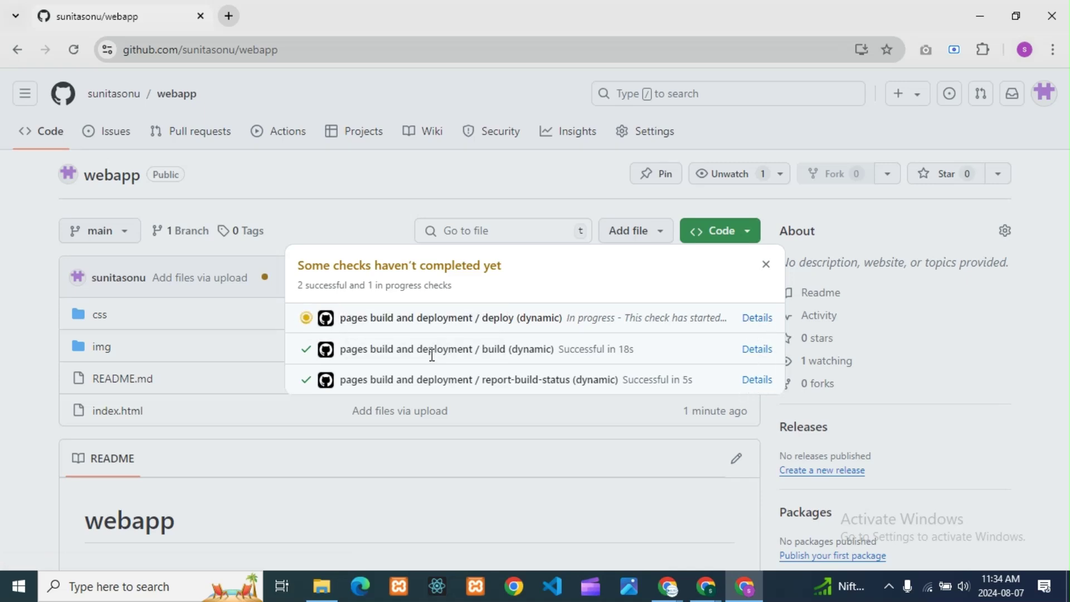
left_click(768, 361)
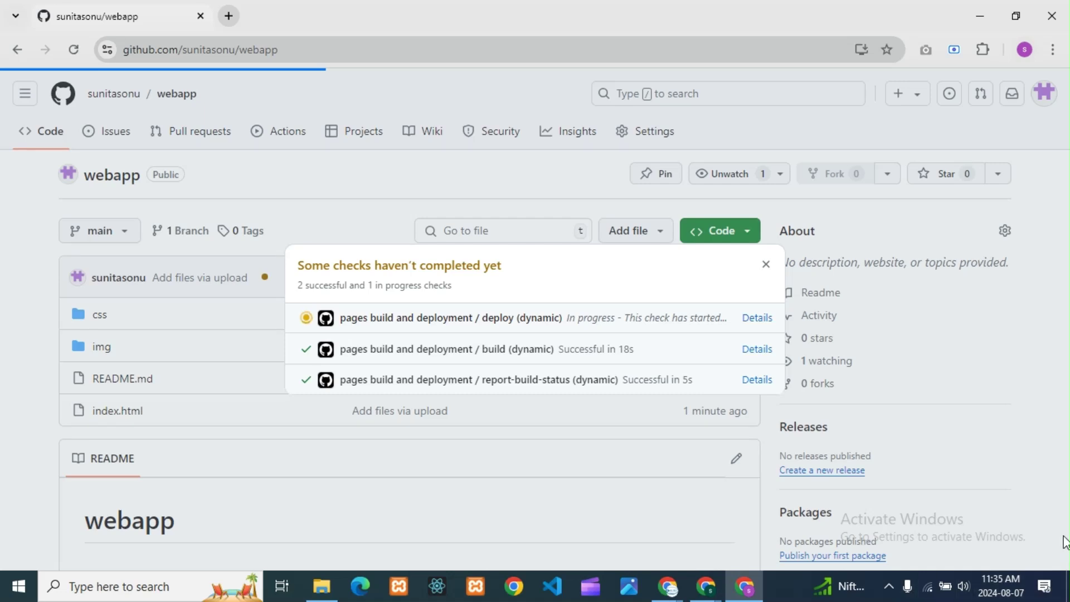
left_click(928, 587)
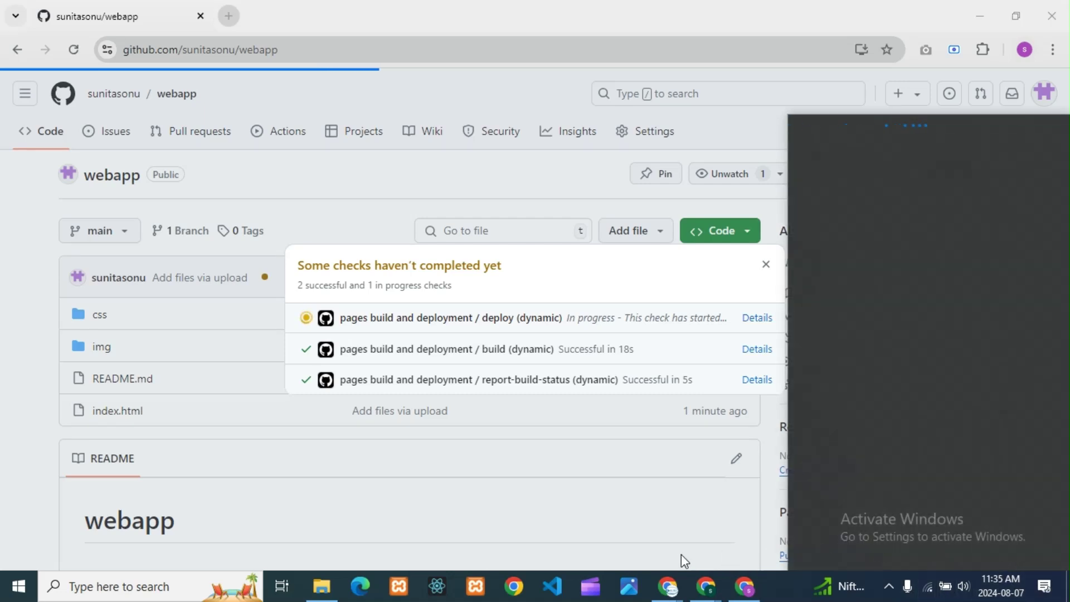
left_click(674, 539)
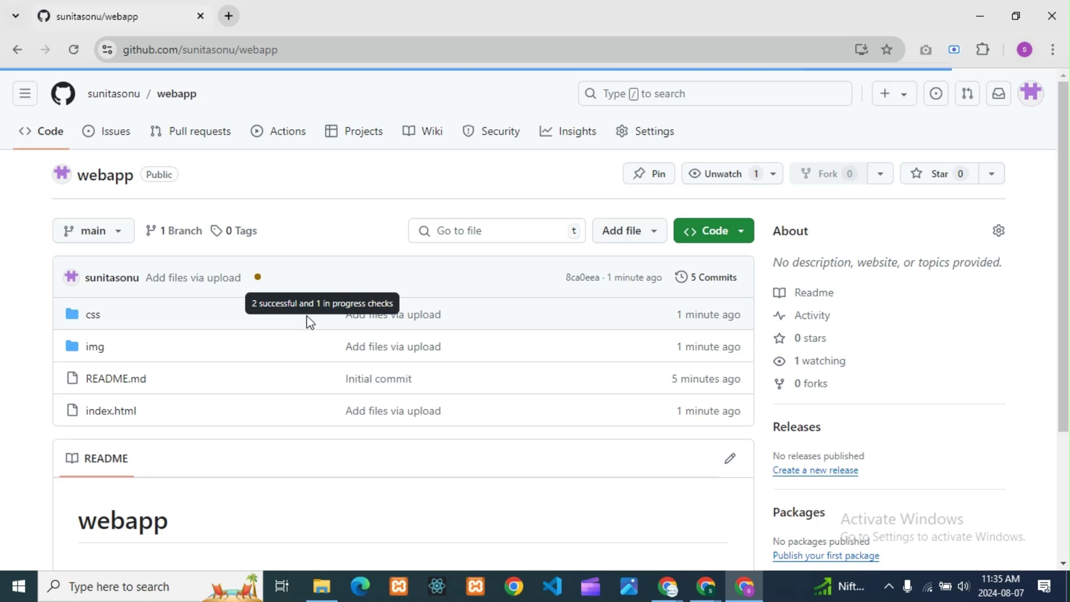
Reopen the latest commit's checks and view the details of the pages build and deployment / deploy job.
left_click(258, 277)
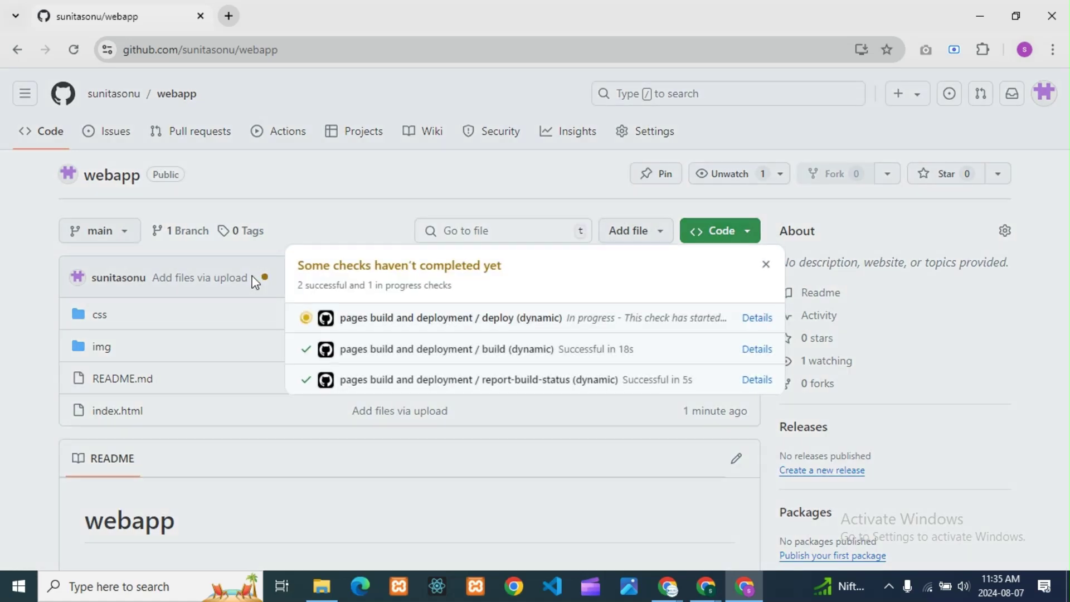
left_click(756, 324)
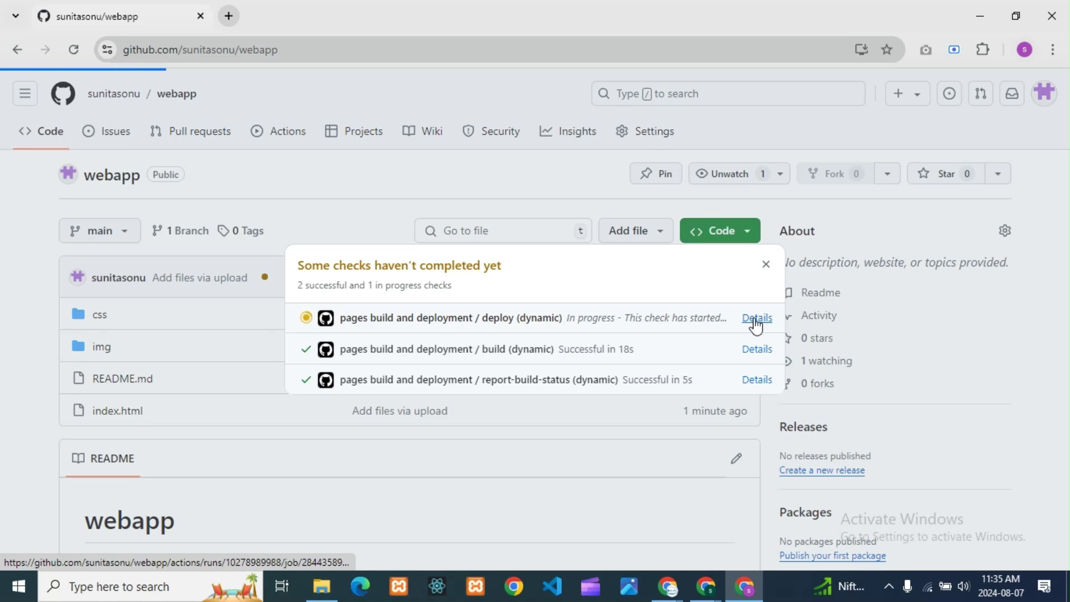
left_click(756, 351)
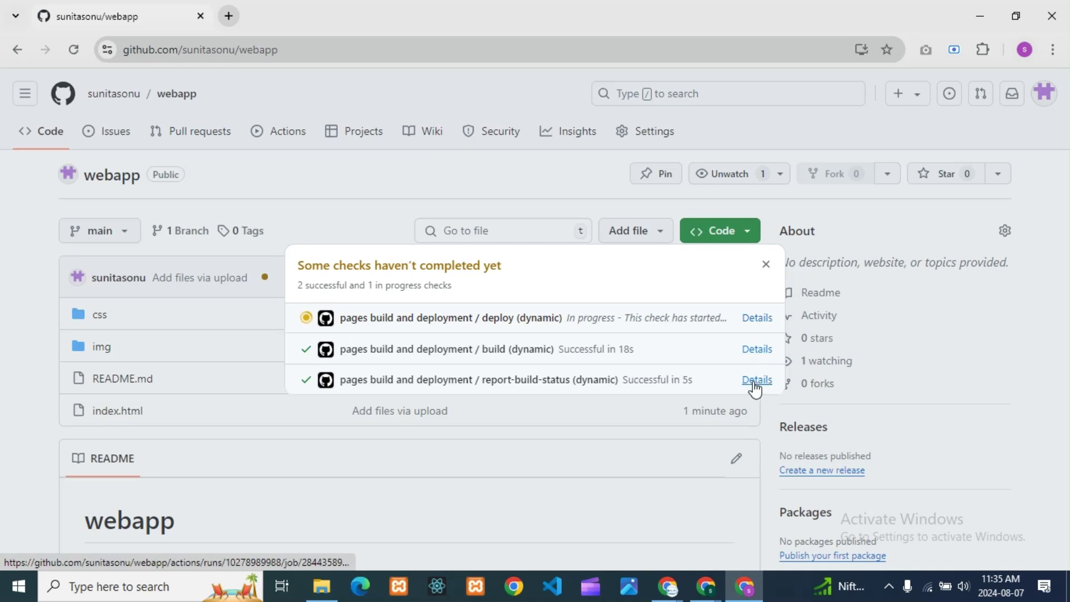
left_click(755, 321)
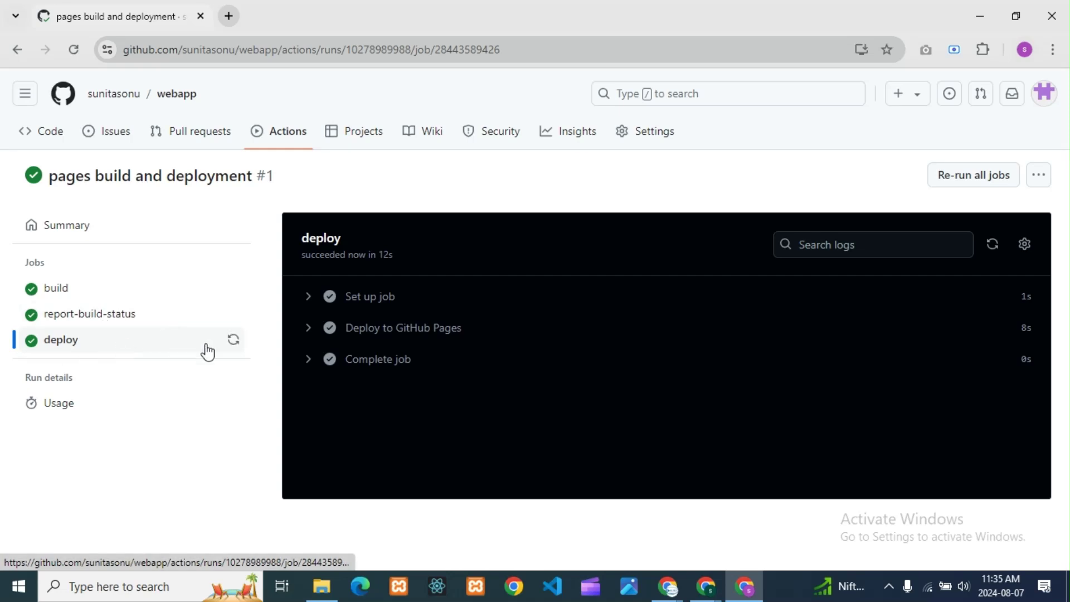
Expand the Set up job, Deploy to GitHub Pages and Complete job logs of the deploy job and read through them.
left_click(312, 304)
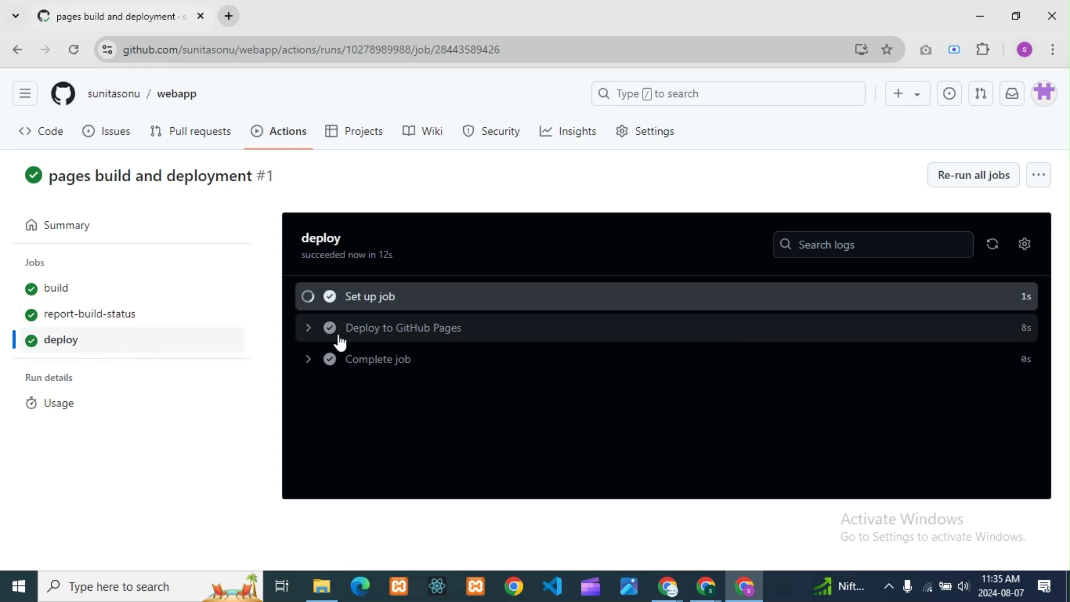
left_click(308, 331)
left_click(305, 363)
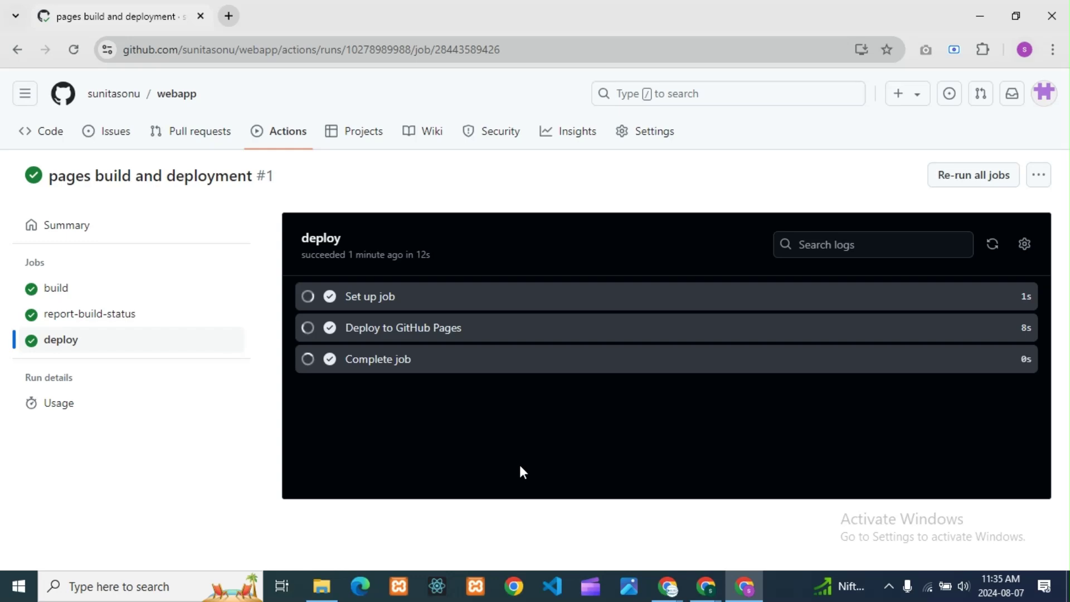
scroll(415, 410, "down", 5)
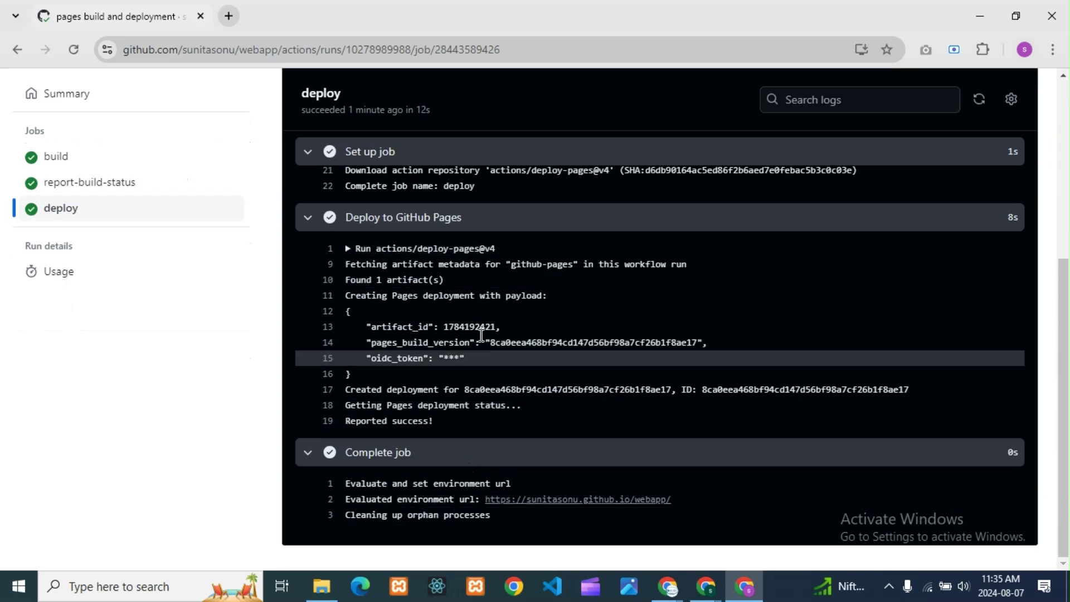
scroll(528, 386, "up", 5)
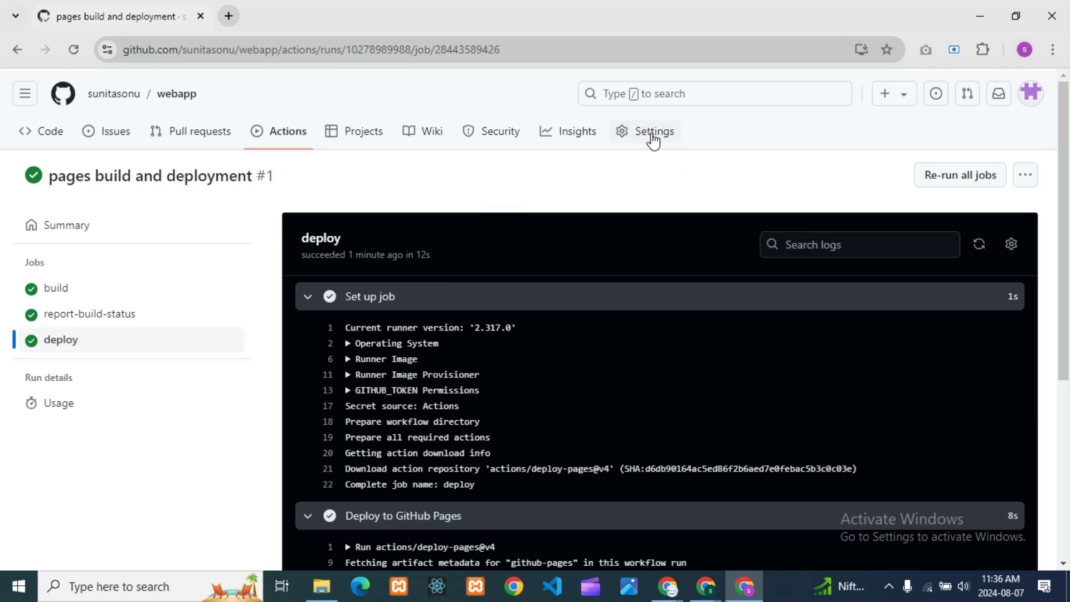
Go to the repository's GitHub Pages settings and visit the published site.
left_click(653, 138)
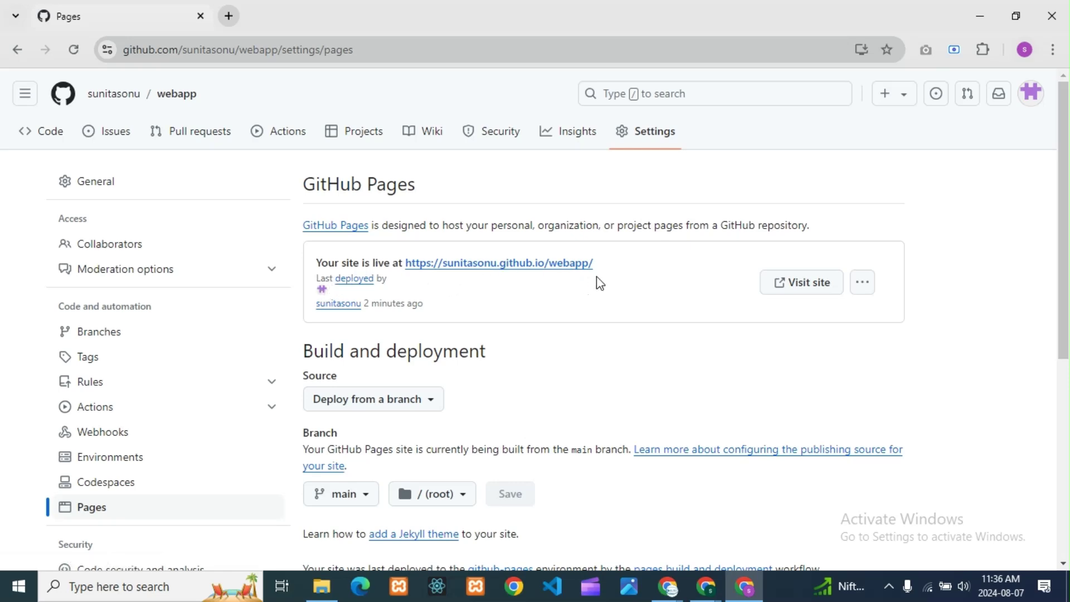
left_click(806, 290)
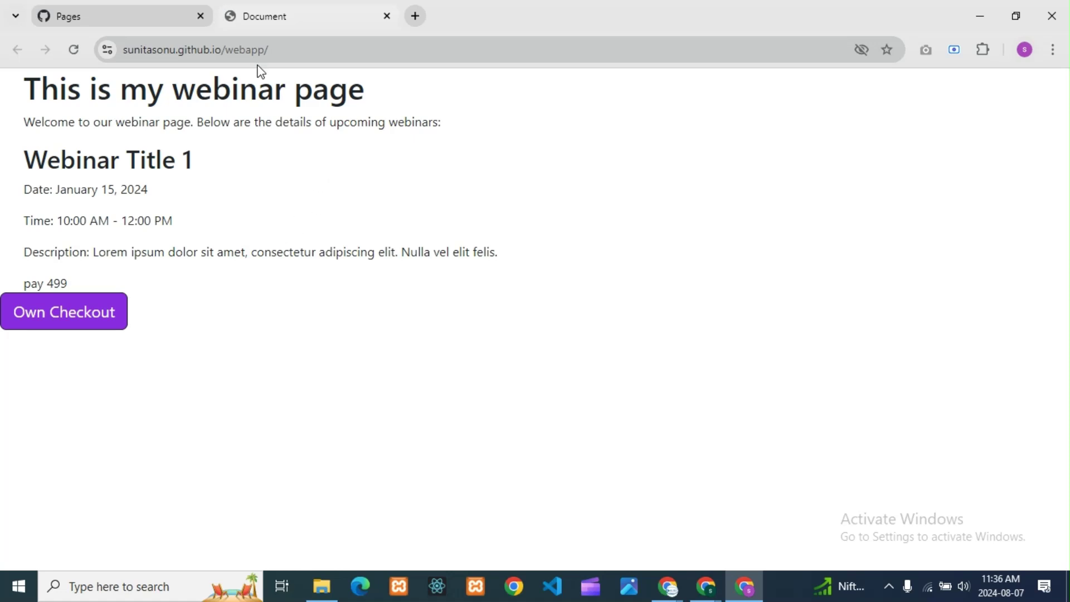
Copy the published site's address, load it in a new browser tab, and return to the GitHub Pages settings.
left_click(331, 53)
key("ctrl+c")
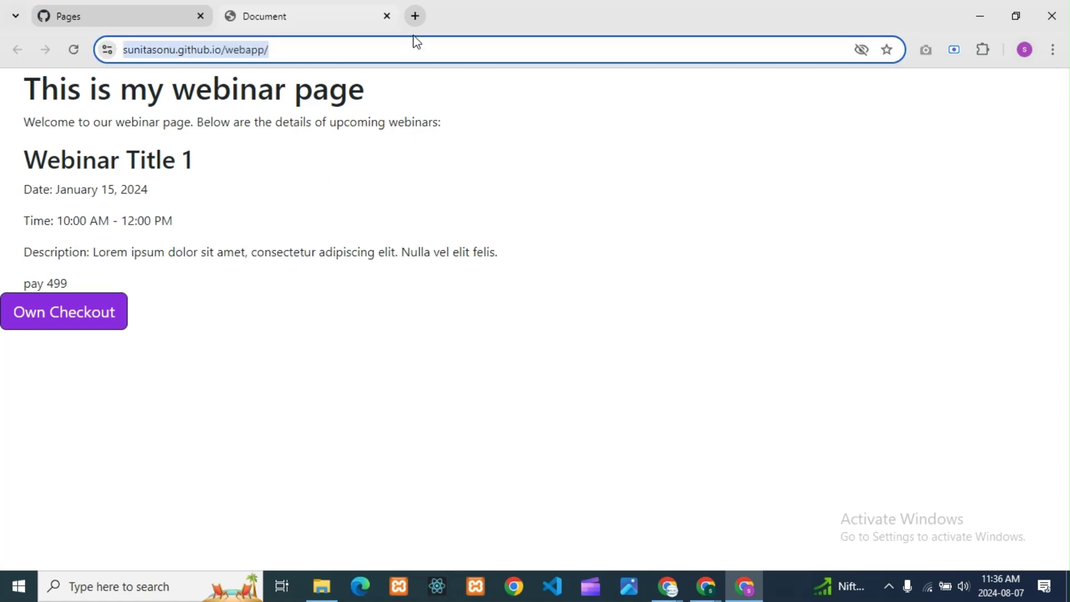
left_click(415, 15)
key("ctrl+v")
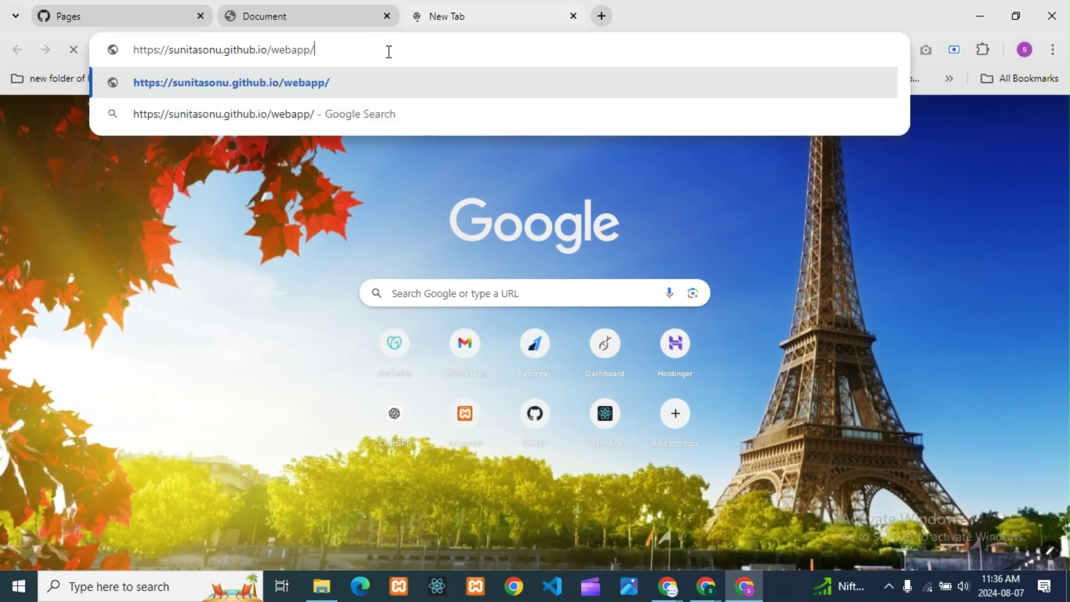
key("Return")
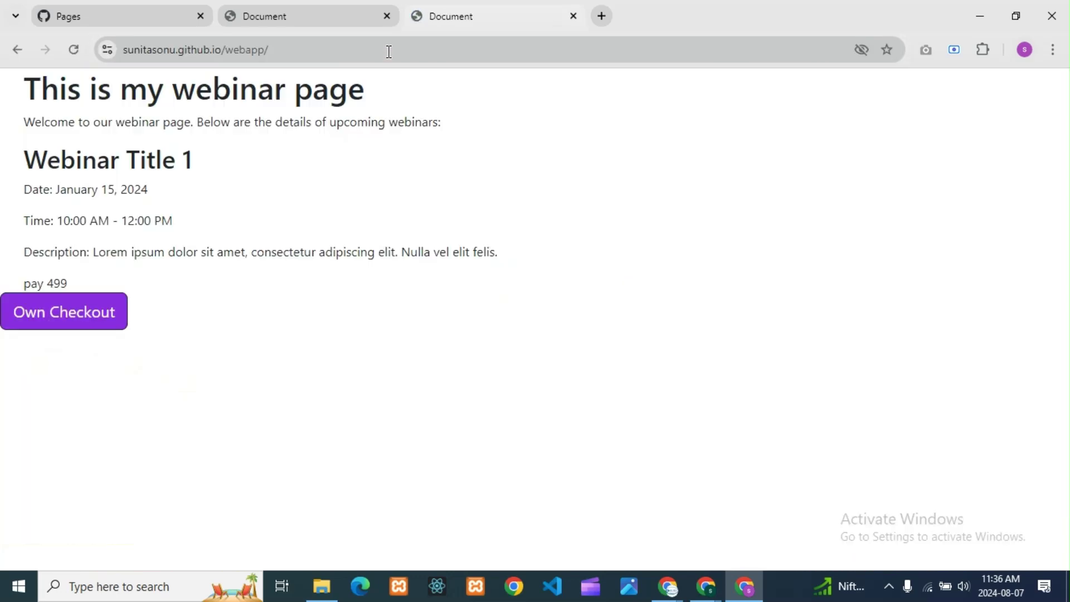
left_click(134, 23)
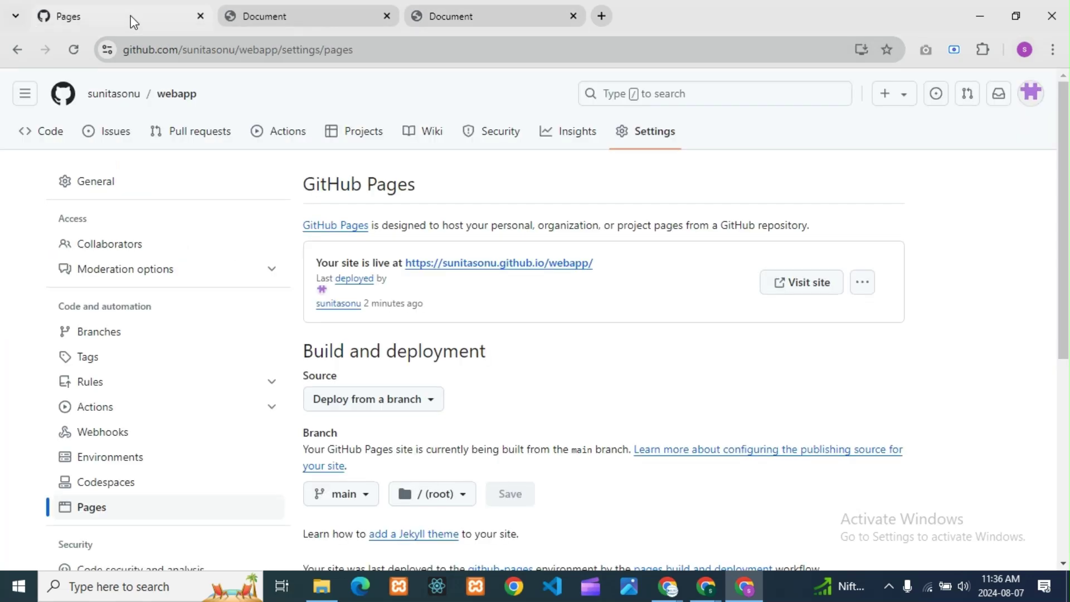